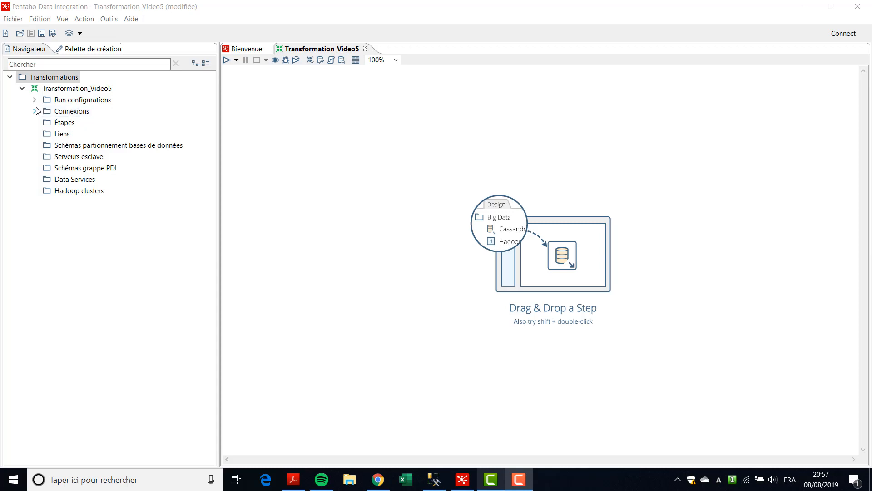
Add an Extraction depuis table step to the empty transformation and name it "Extraction depuis table SalesOrderDetail"
click(35, 112)
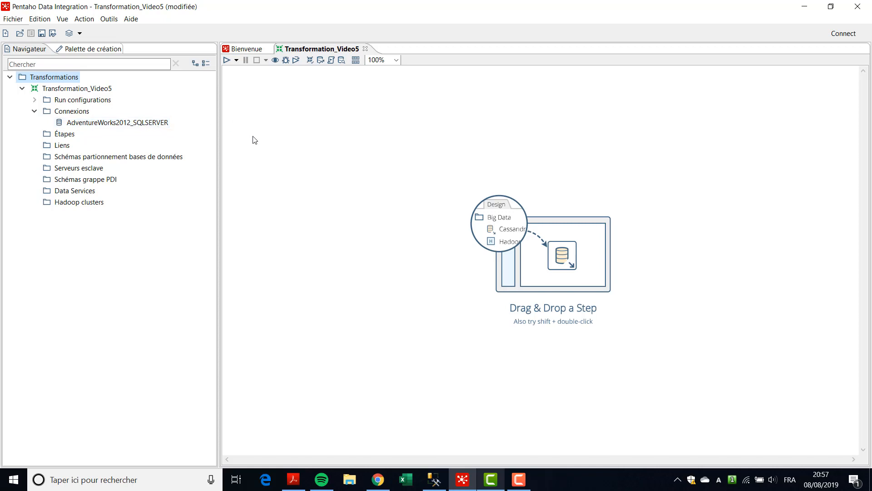
click(101, 49)
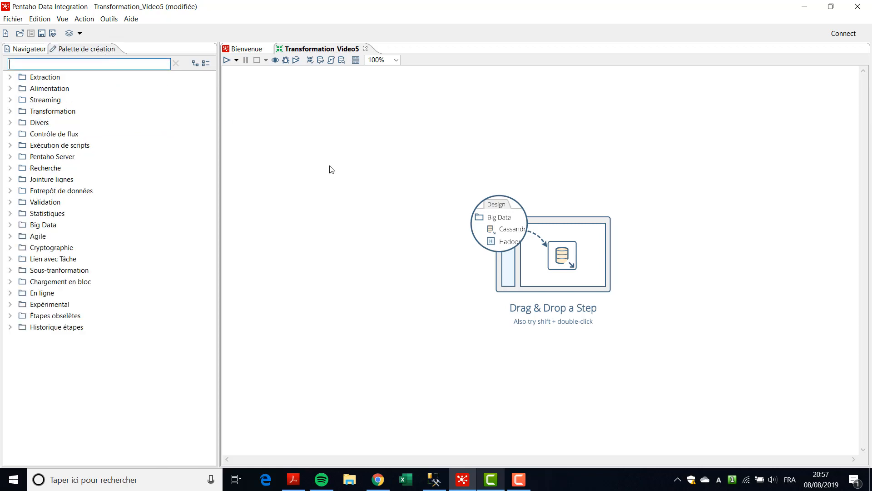
click(10, 77)
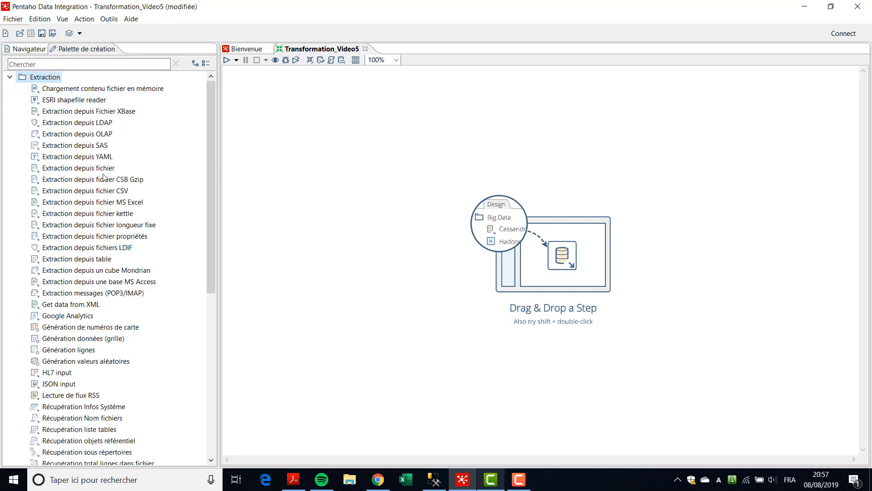
drag(99, 259, 340, 214)
double_click(340, 213)
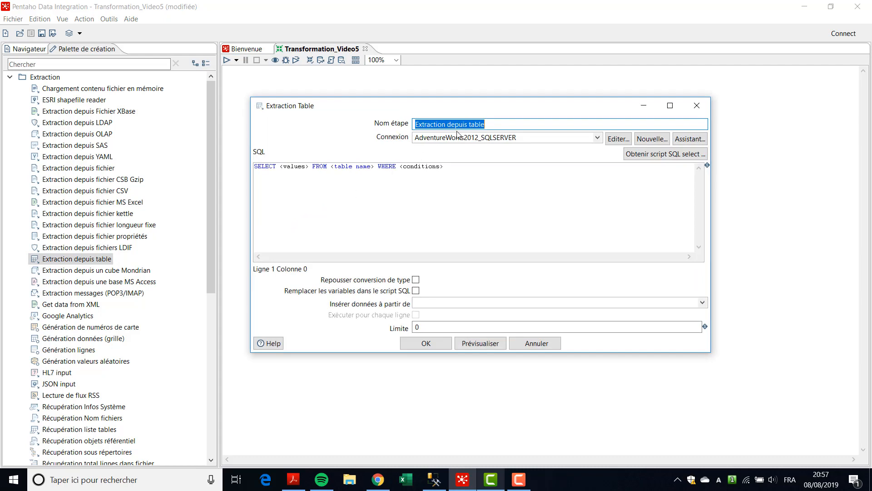
click(503, 128)
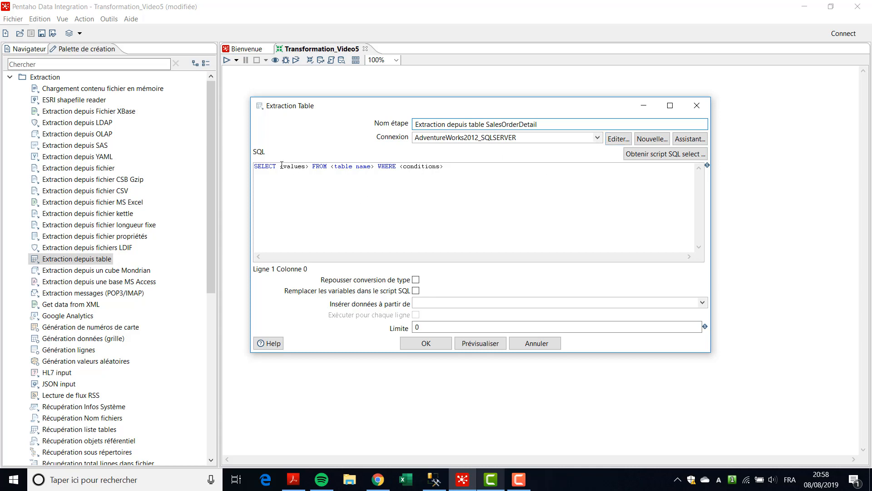
Replace the values placeholder in the SQL query with the SalesOrderID and LineTotal columns, each on its own line
mouse_move(280, 166)
mouse_down()
mouse_move(309, 166)
mouse_move(283, 166)
mouse_up()
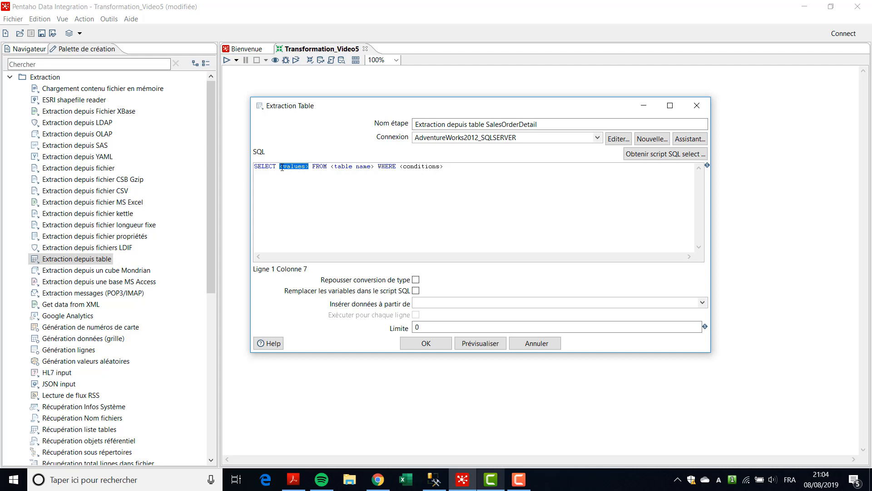
key(Return)
key(Return)
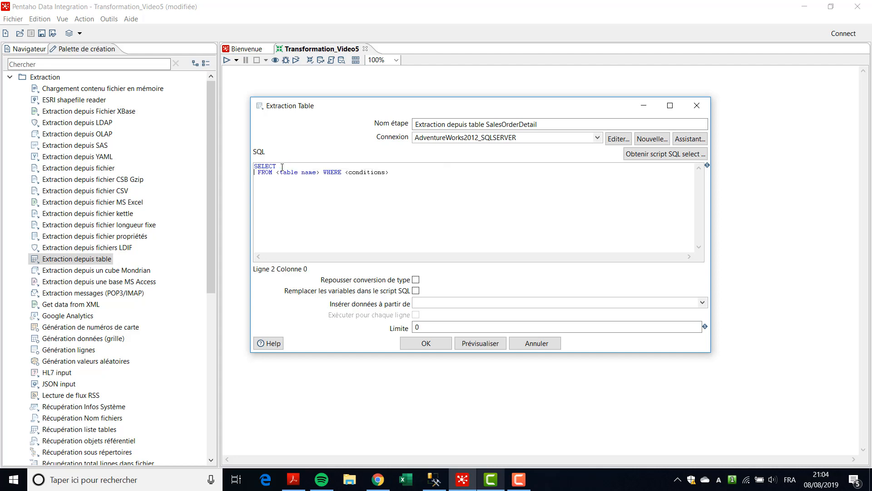
key(Delete)
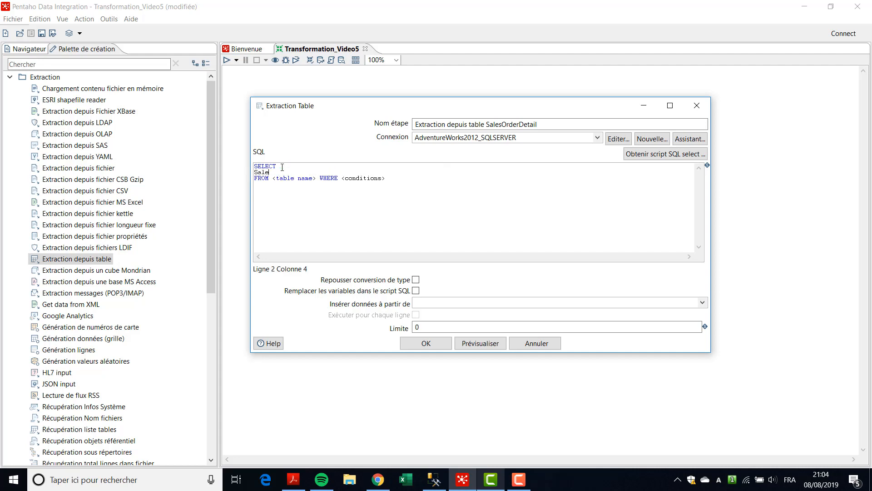
text(derID,)
key(Return)
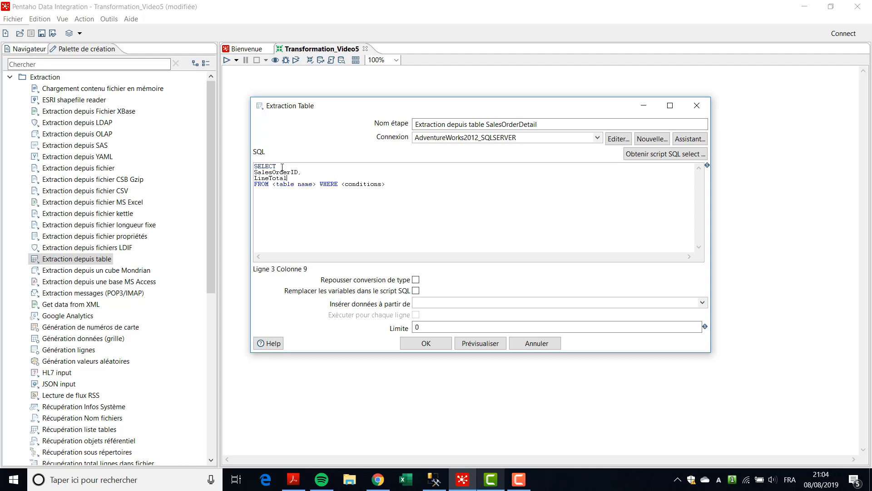
Replace the rest of the FROM clause, including the WHERE condition, with Sales.SalesOrderDetail
drag(273, 185, 382, 187)
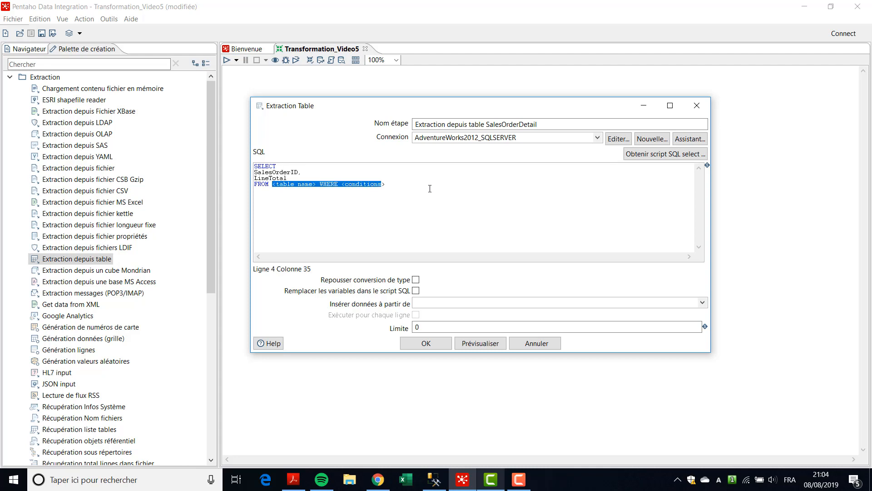
key(BackSpace)
key(Delete)
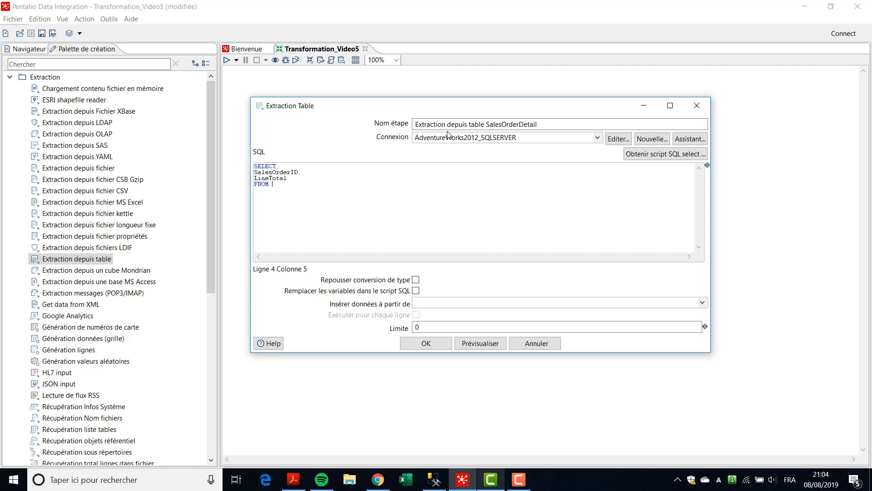
double_click(521, 127)
key(ctrl+c)
click(295, 184)
key(ctrl+v)
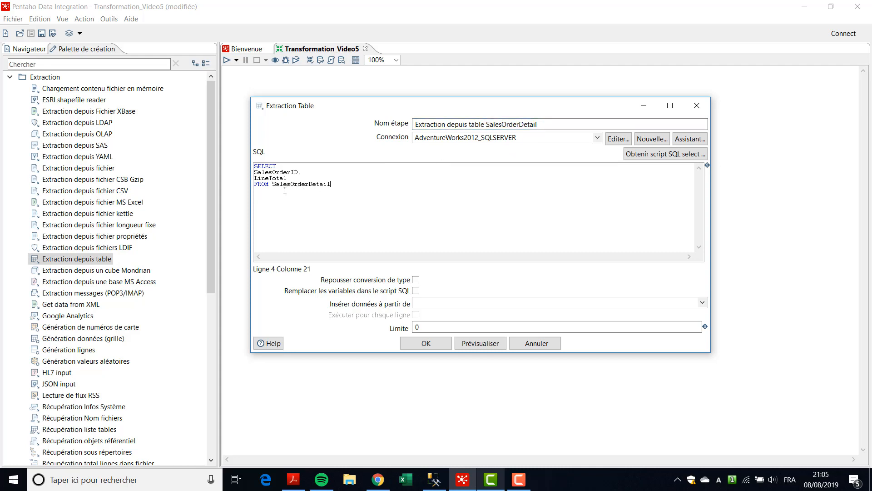
text(Sales.)
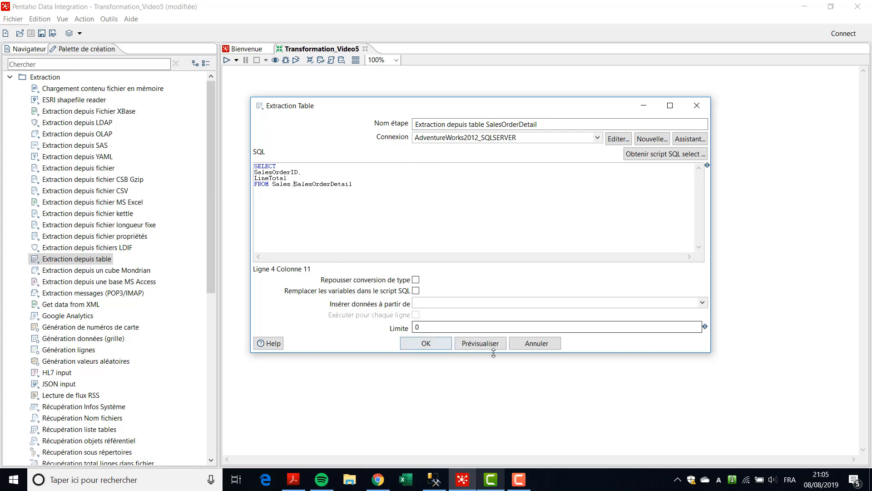
Preview the rows returned by the query, close the preview and accept the table extraction settings
click(480, 344)
click(522, 260)
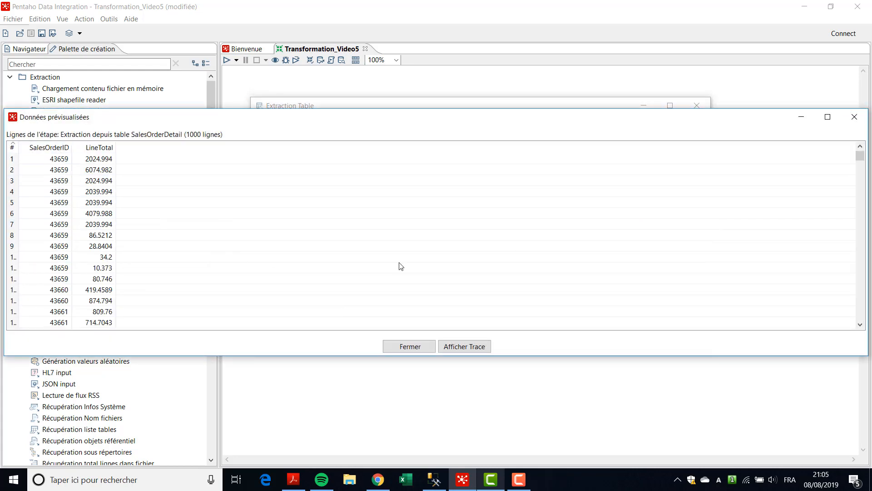
click(407, 347)
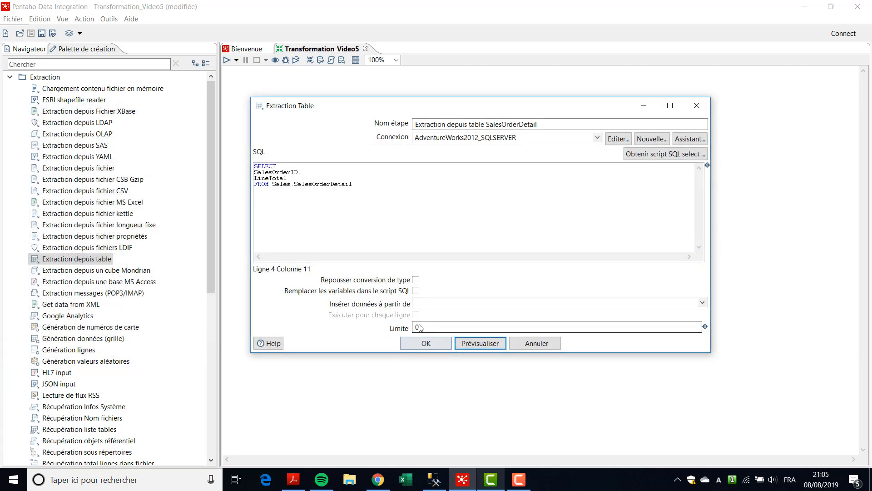
click(437, 344)
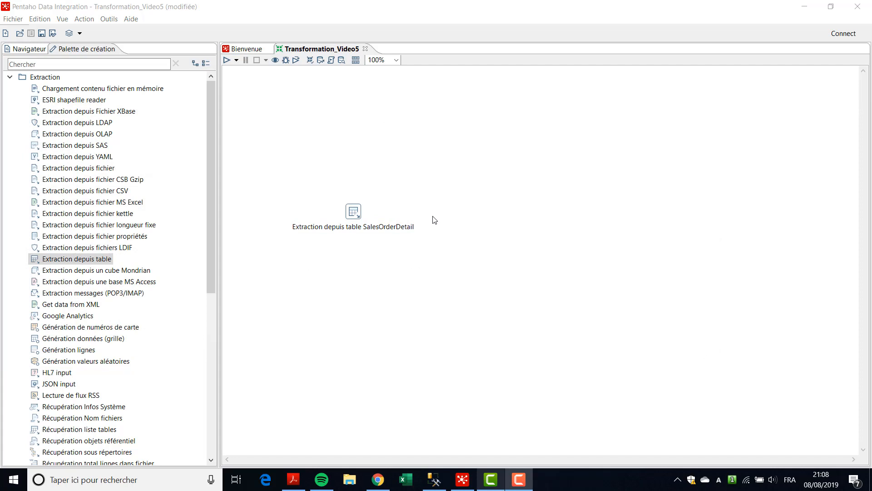
Add a Tri lignes step beside the table extraction and link the extraction's output to it
click(11, 78)
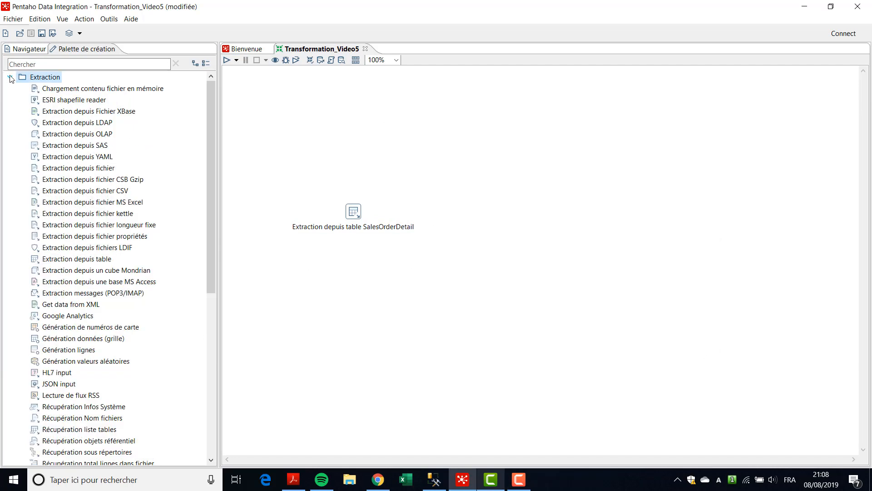
click(10, 78)
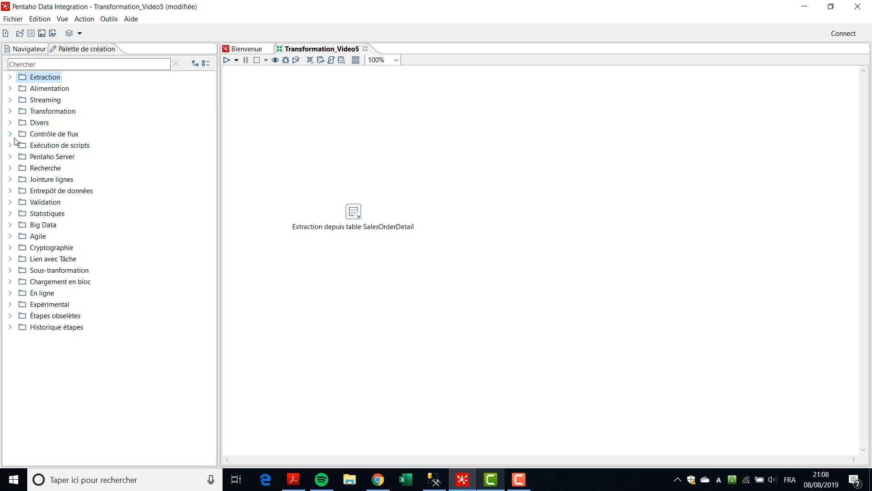
click(10, 112)
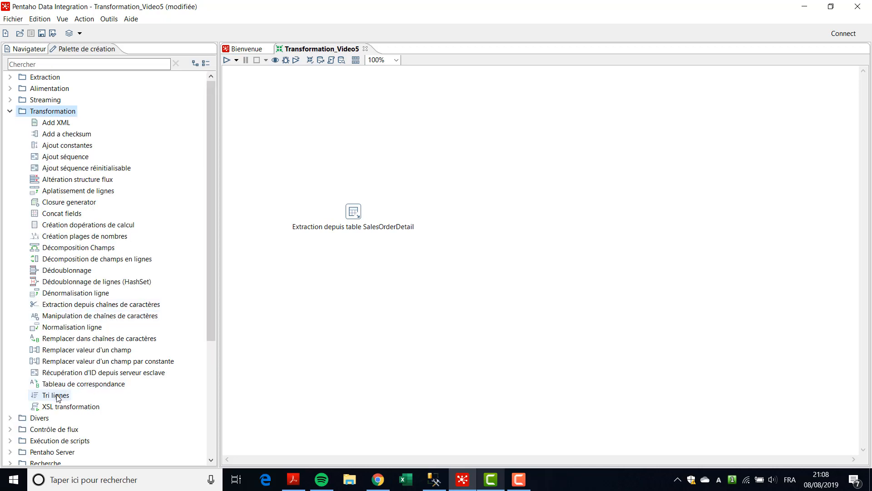
drag(54, 396, 455, 211)
click(355, 212)
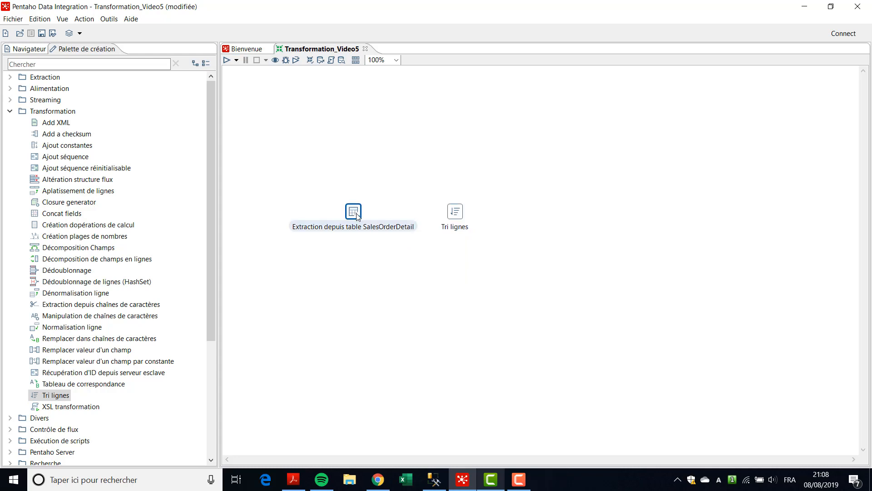
mouse_move(358, 215)
mouse_down()
mouse_move(489, 224)
mouse_move(458, 214)
mouse_up()
Configure the Tri lignes step to sort by SalesOrderID with Ascendant set to O
double_click(456, 212)
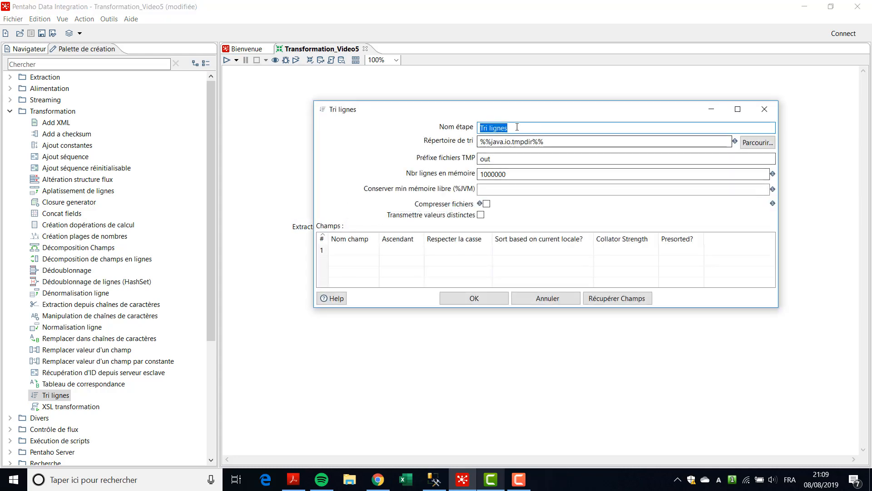
click(500, 127)
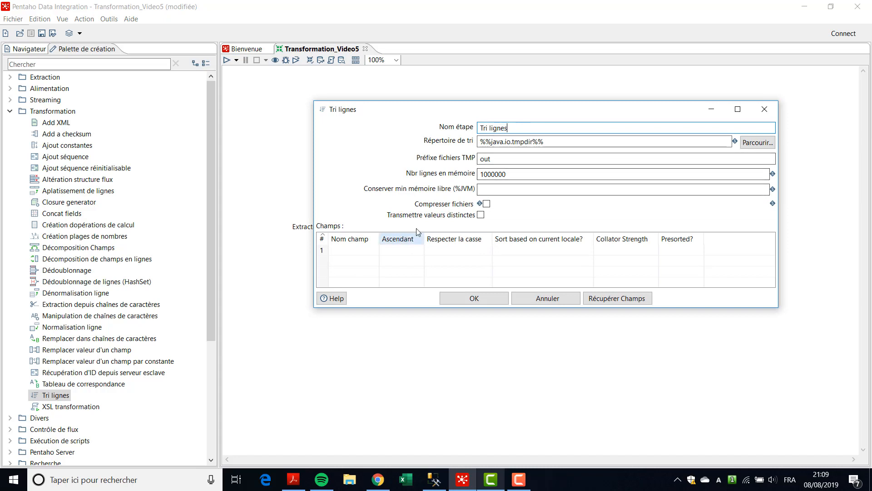
click(352, 251)
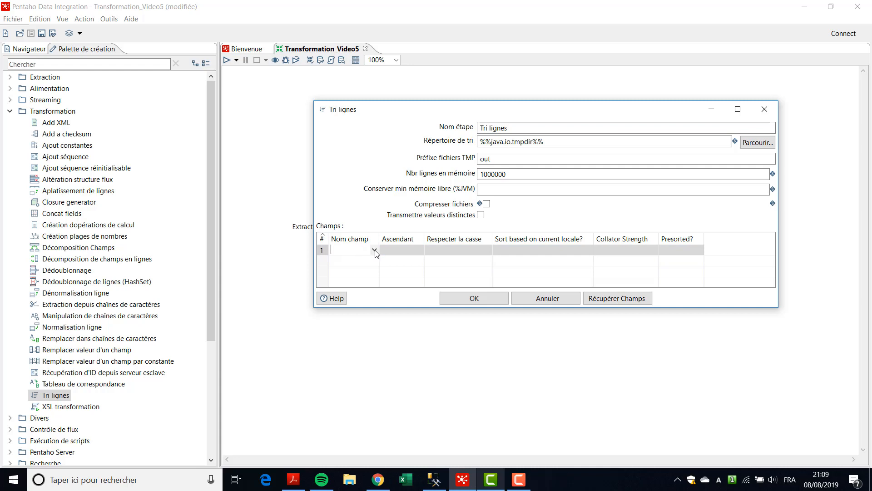
click(375, 251)
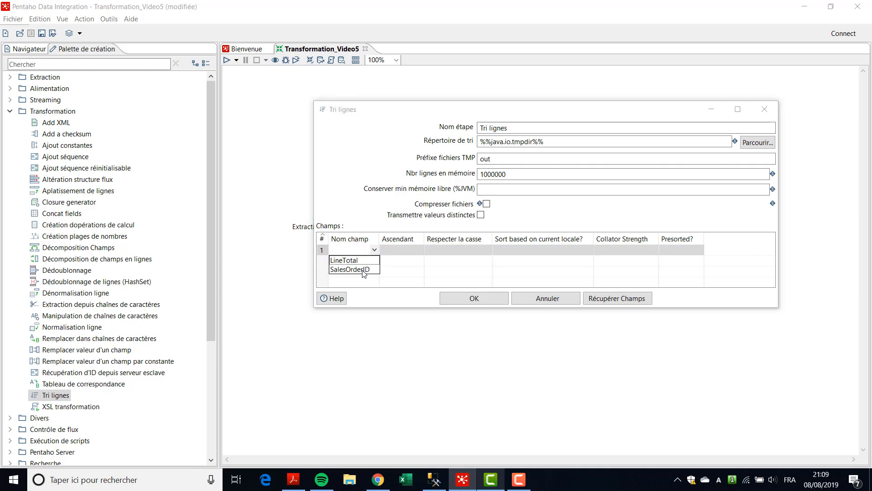
click(368, 269)
click(403, 251)
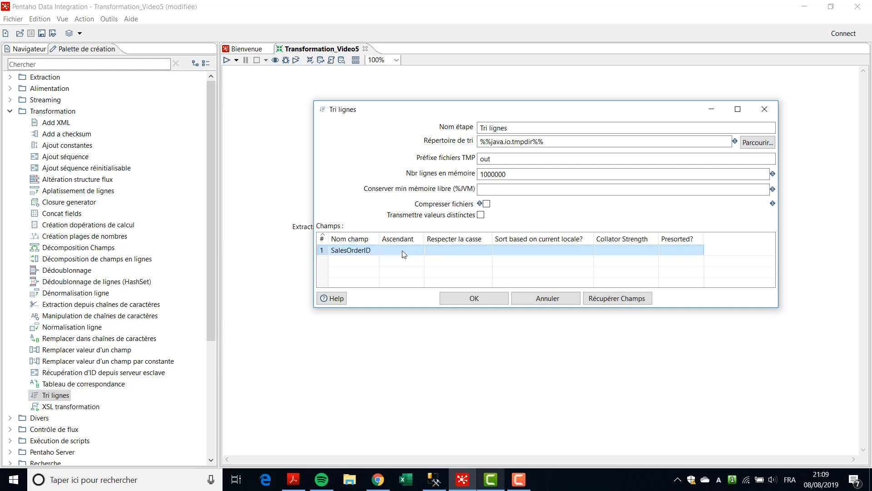
click(420, 251)
click(408, 261)
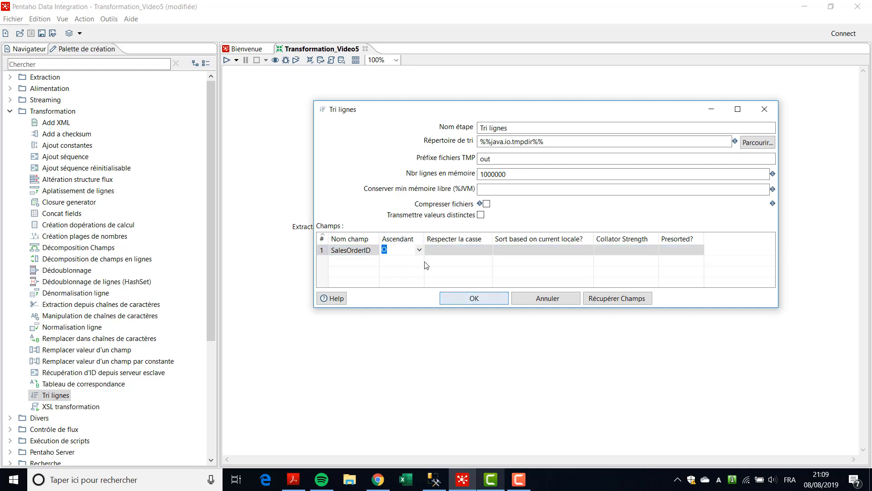
click(476, 303)
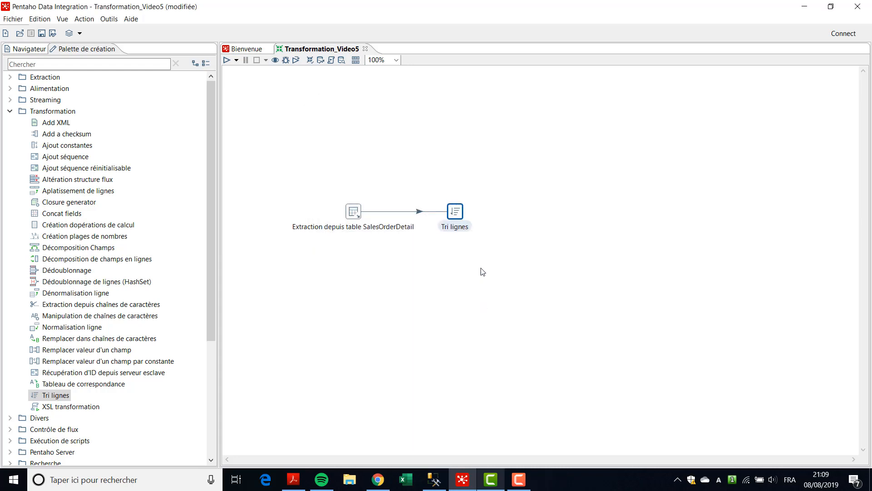
Add an Agrégation valeurs step from the Statistiques category beside Tri lignes and link the sort's output to it
click(11, 115)
click(11, 115)
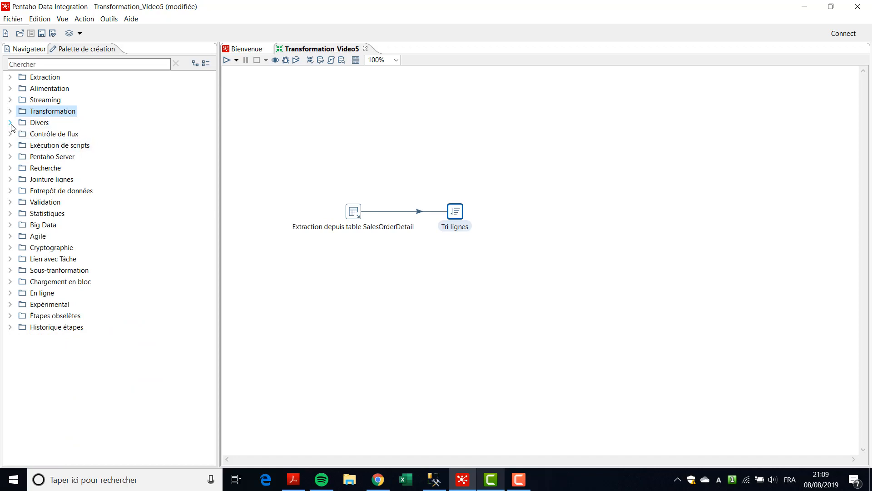
click(10, 213)
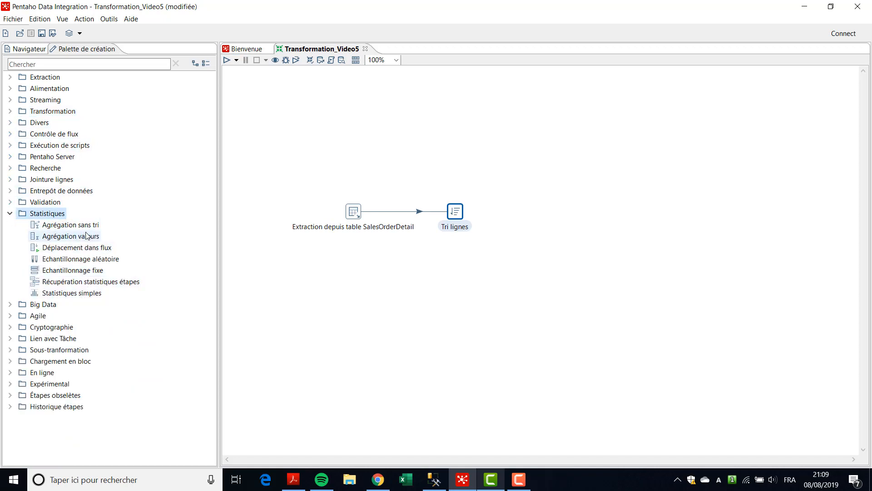
drag(59, 239, 557, 211)
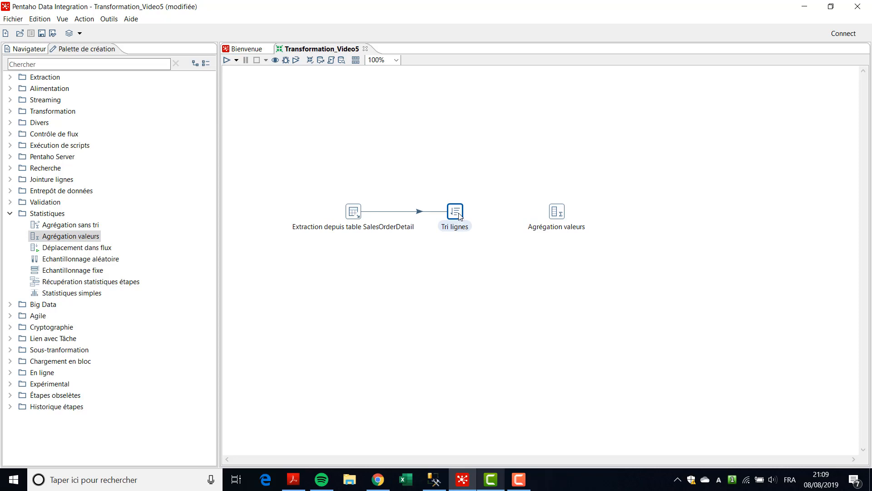
drag(459, 216, 561, 215)
click(561, 213)
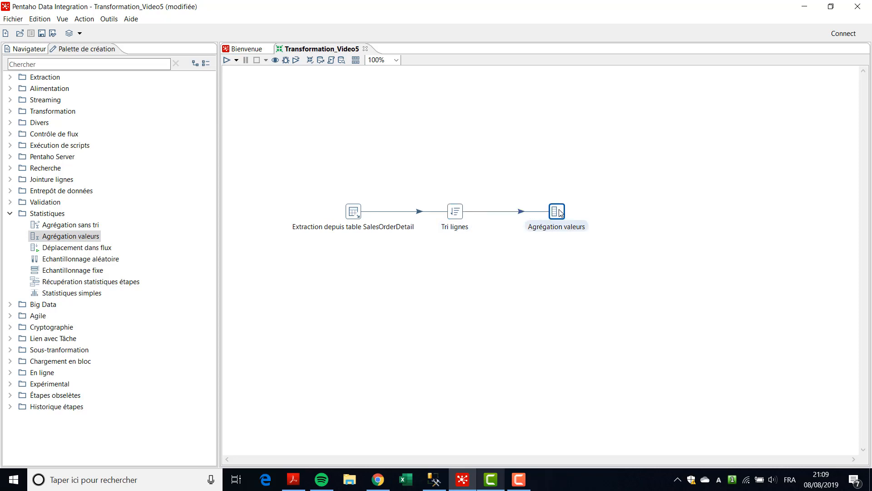
Open the Agrégation valeurs step's settings and set SalesOrderID as the grouping field
double_click(559, 214)
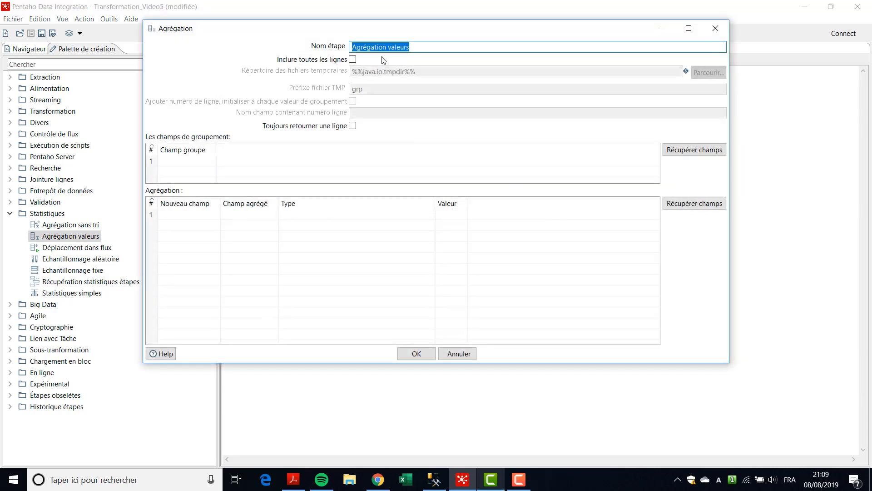
click(421, 48)
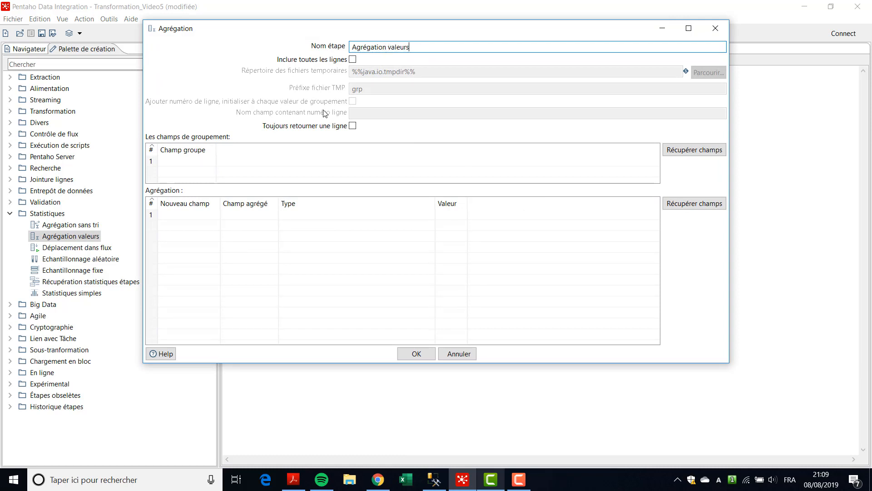
click(181, 162)
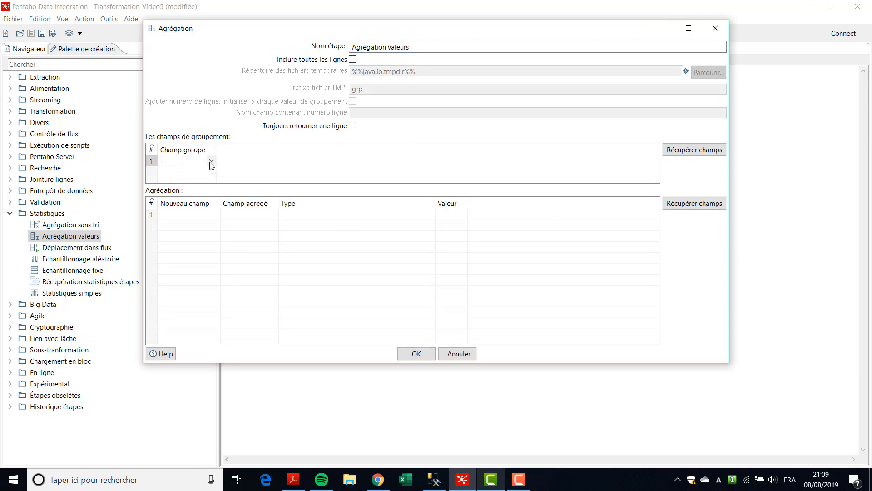
click(211, 161)
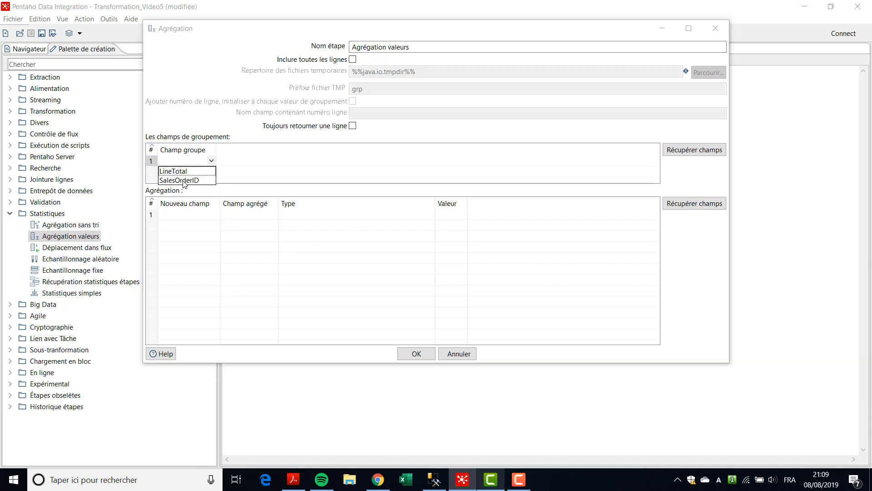
click(200, 181)
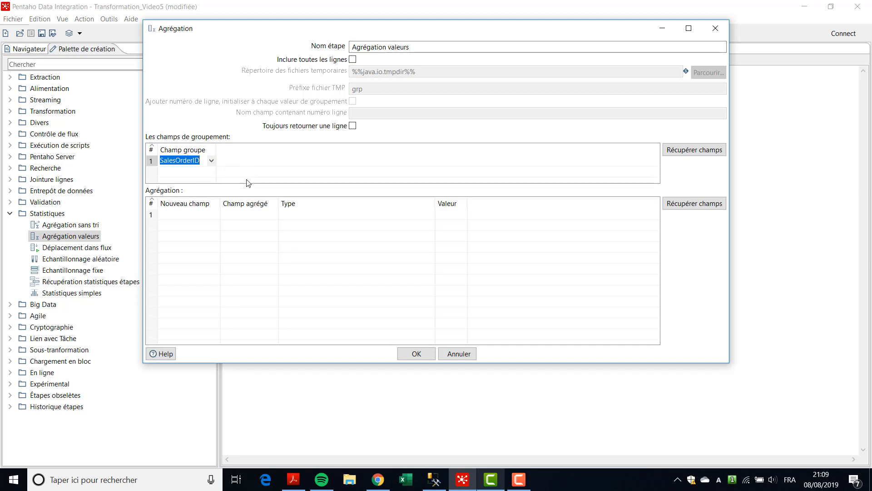
Add an aggregation row with the new field LineTotal_Agrégé based on the aggregated field LineTotal
click(187, 214)
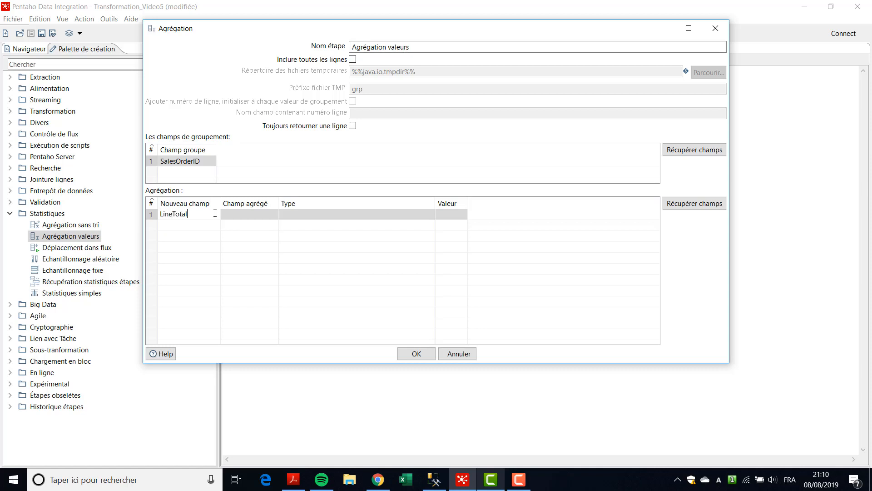
text(_)
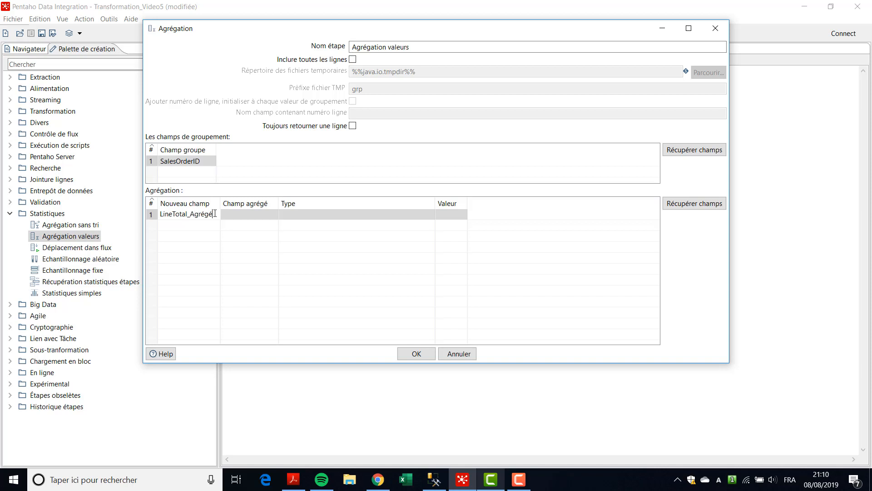
text(Agrégé)
click(257, 216)
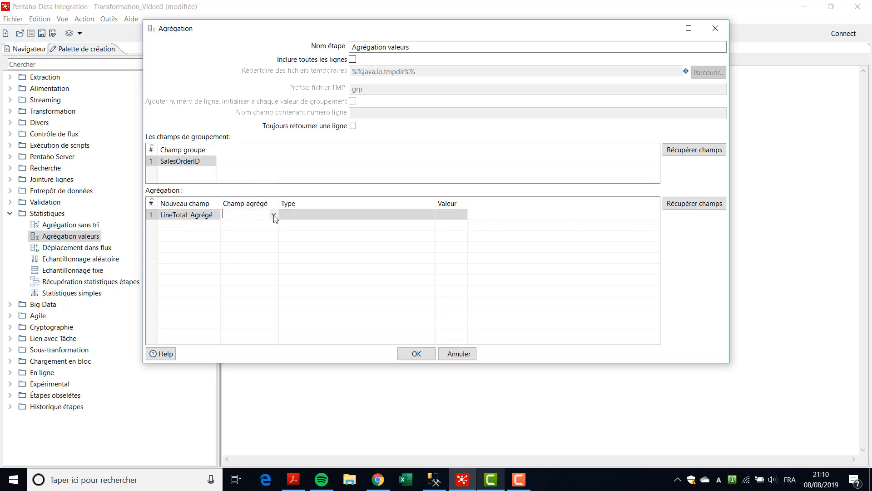
click(274, 215)
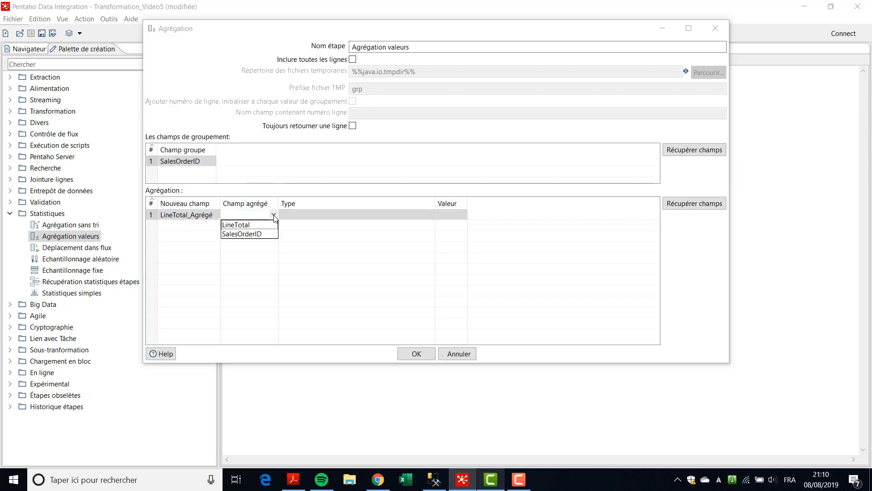
click(251, 226)
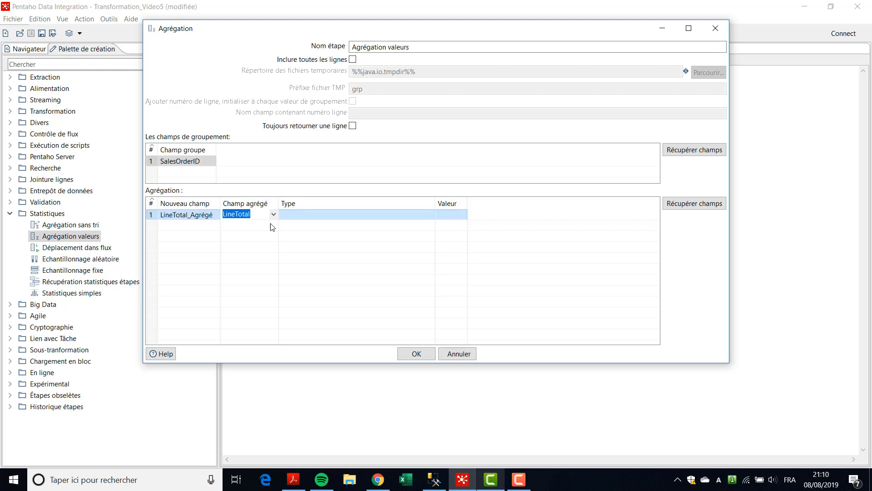
Set the aggregation type of LineTotal_Agrégé to Somme, accept the aggregation settings and acknowledge the sorting remark
click(394, 215)
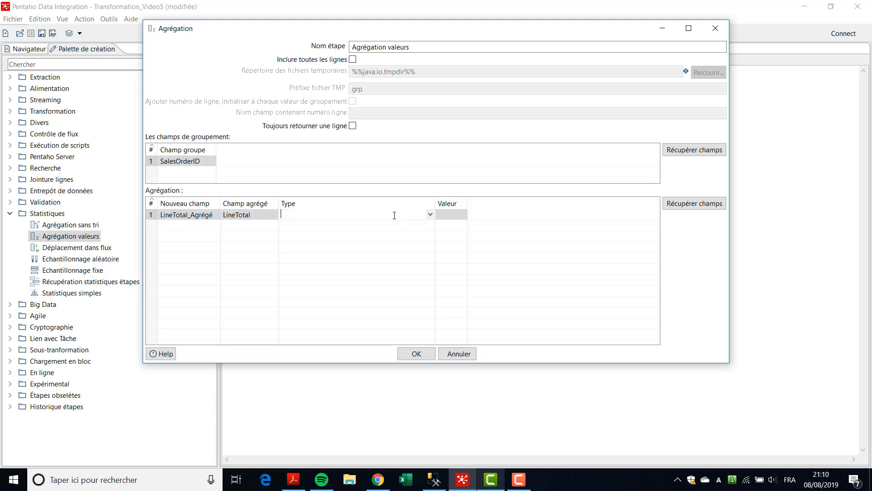
click(430, 214)
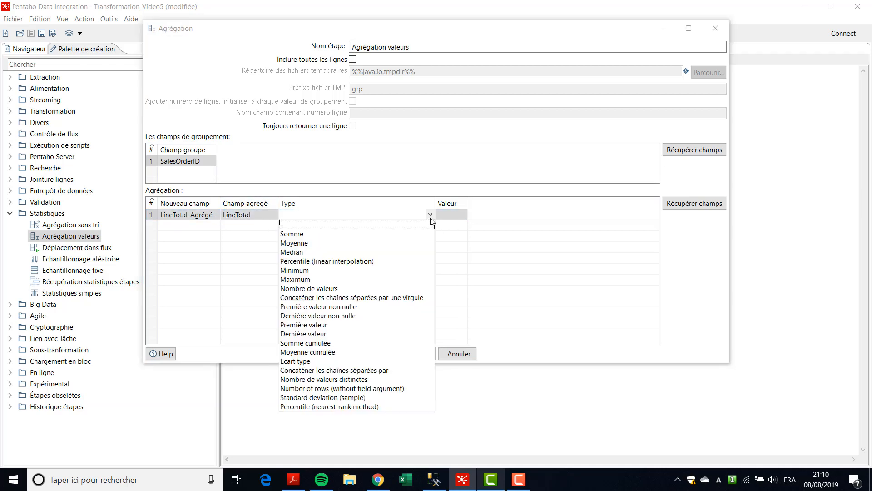
click(306, 234)
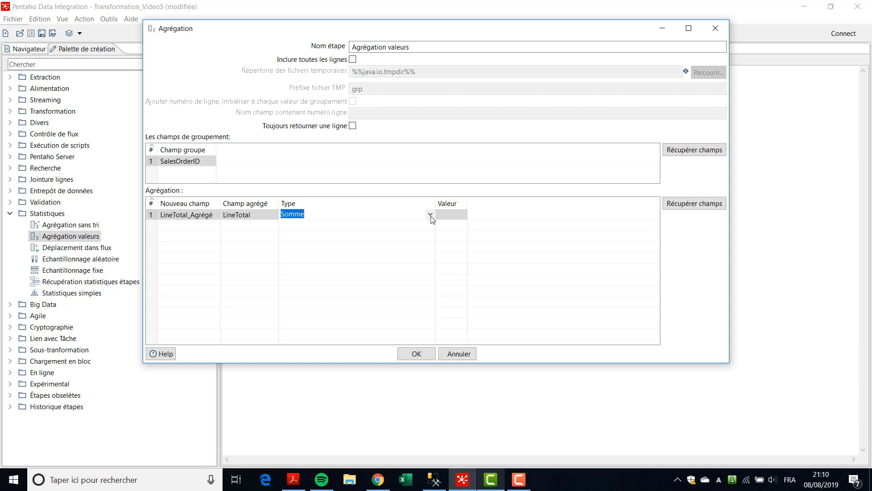
click(459, 218)
click(459, 219)
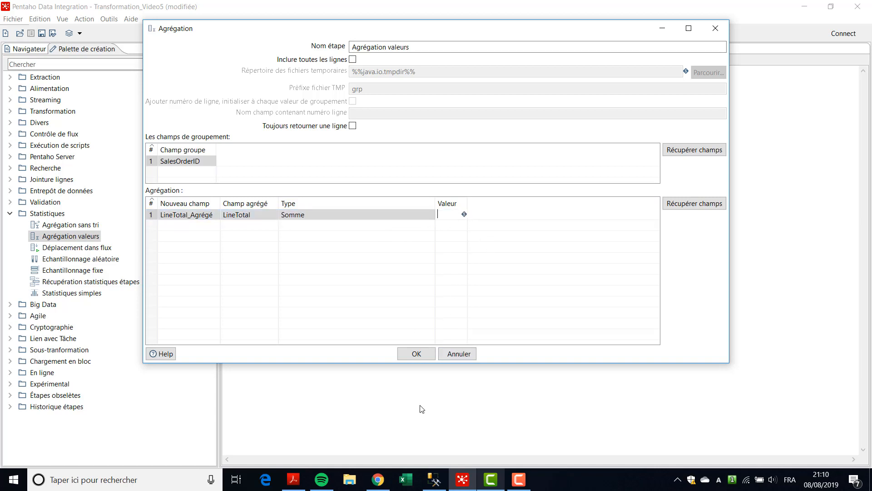
click(418, 356)
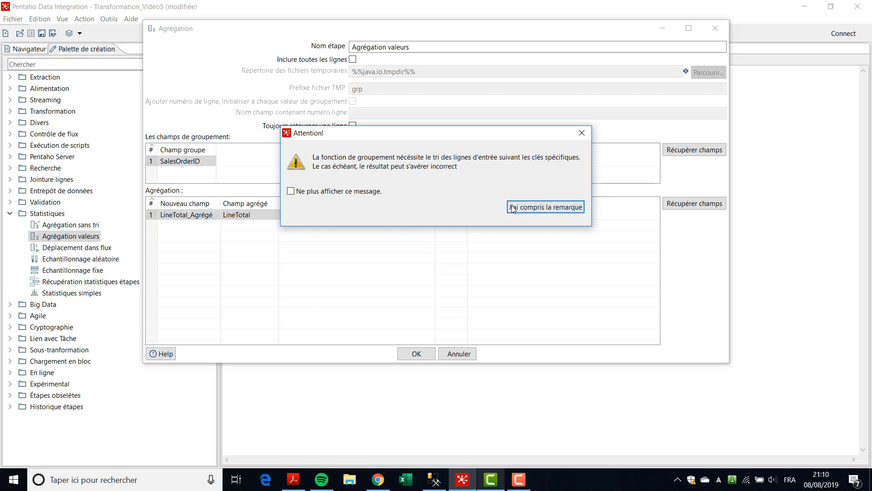
click(566, 210)
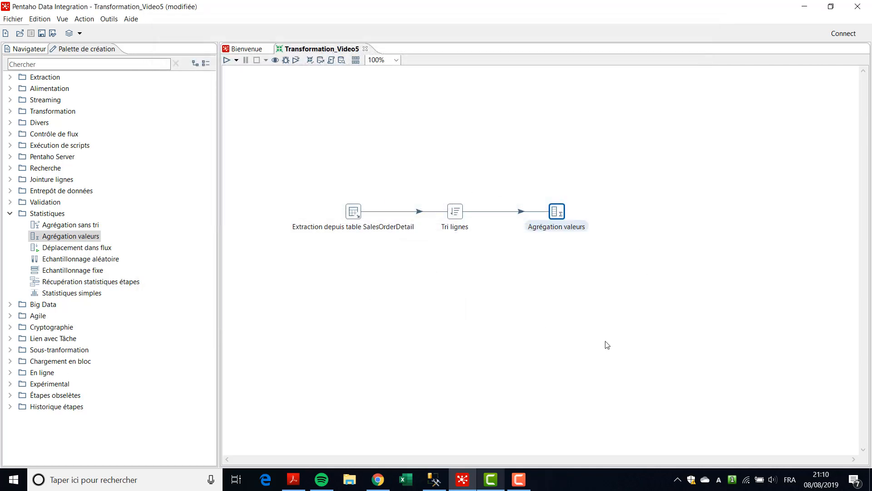
click(674, 214)
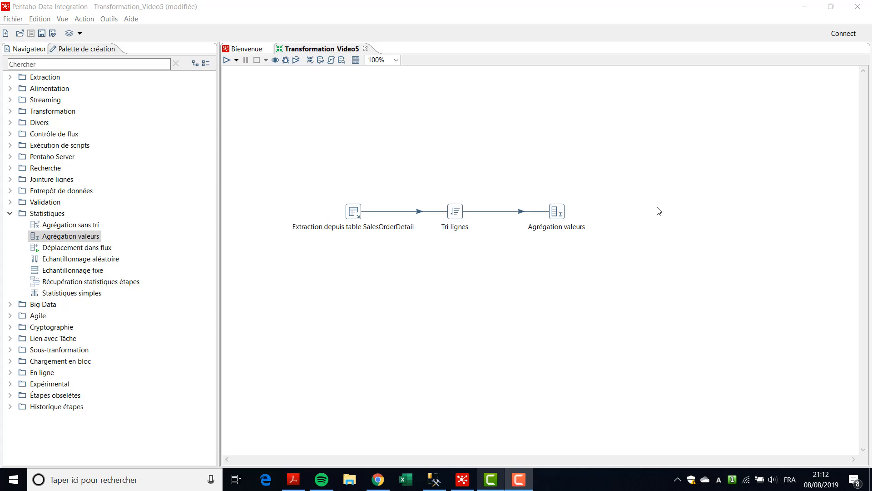
Add an Alimentation fichier Excel (xlsx) step from the Alimentation category beside Agrégation valeurs and link the aggregation's output to it
click(12, 216)
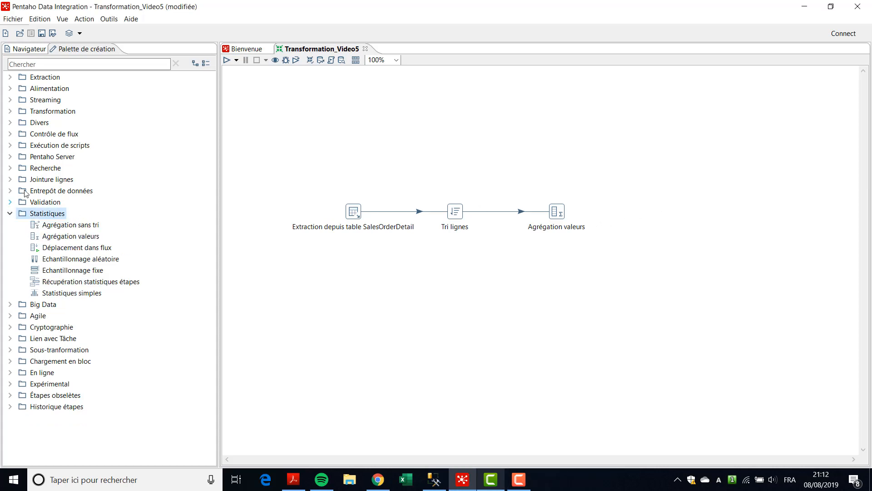
click(10, 214)
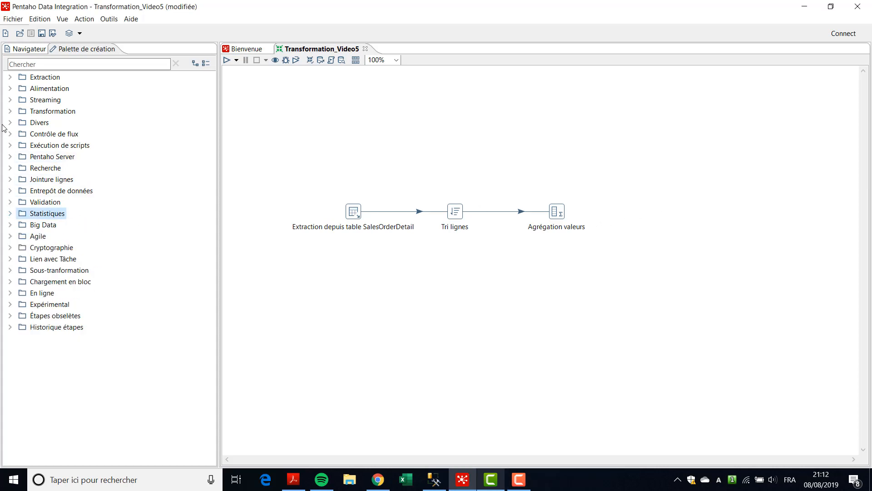
click(9, 89)
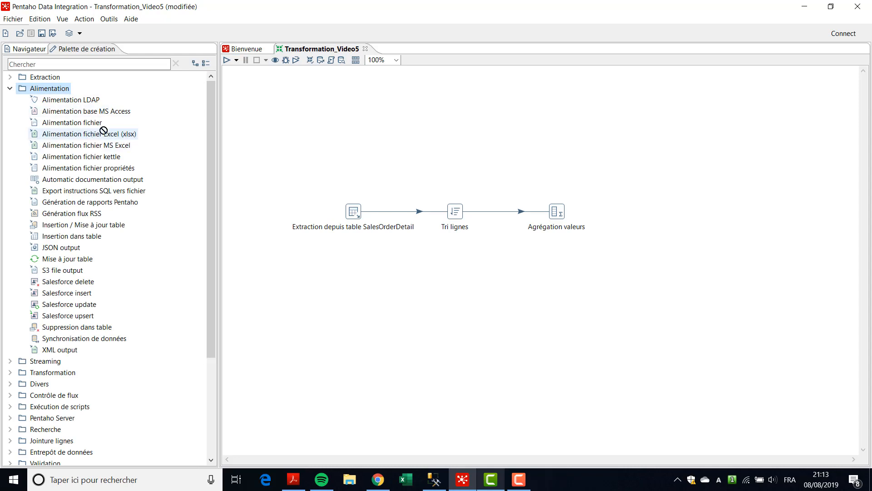
drag(102, 133, 666, 211)
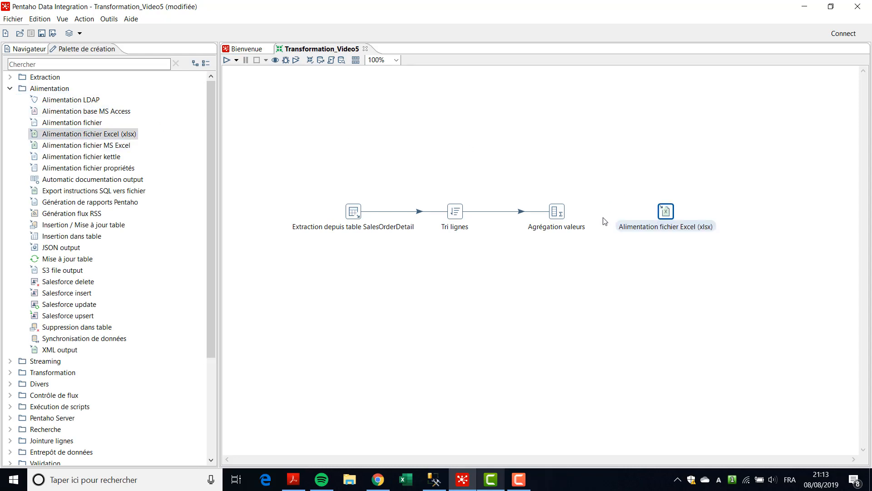
click(556, 218)
drag(555, 214, 675, 216)
click(668, 213)
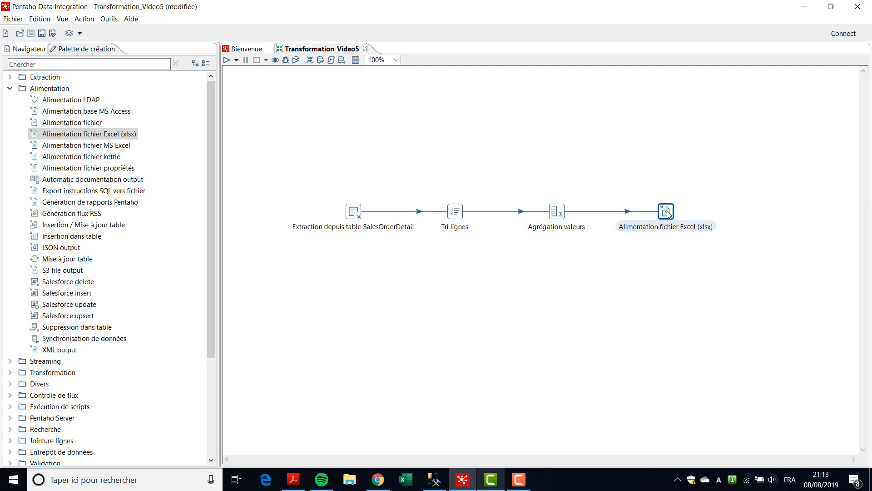
In the Excel output step's settings, name the file FichierAgregat and set the extension to xlsx [Excel 2007 et au delà]
double_click(668, 214)
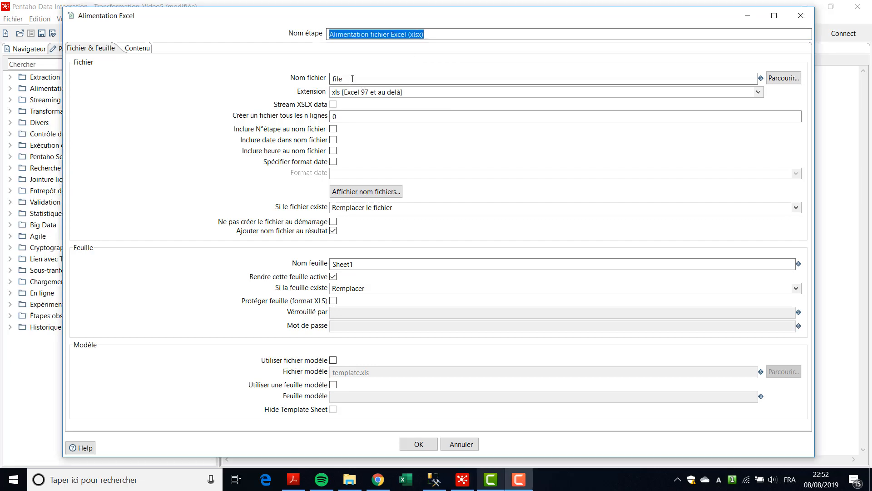
click(330, 78)
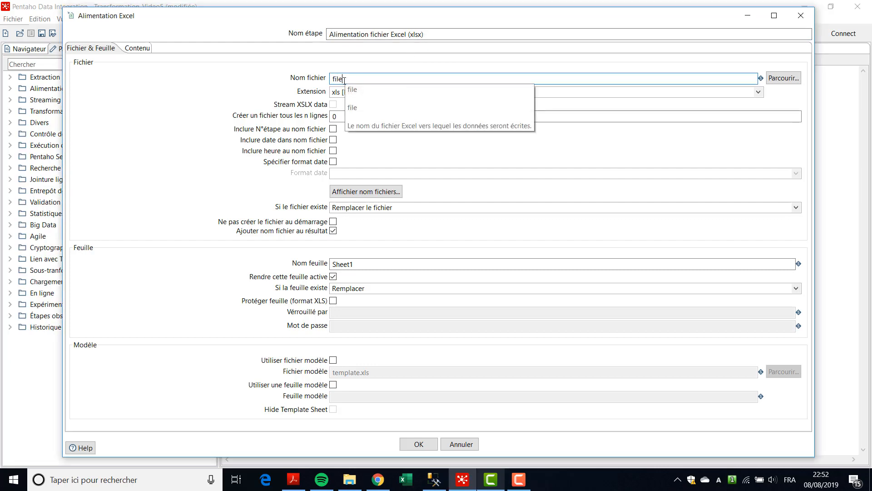
drag(345, 80, 298, 88)
text(FichierAgregat)
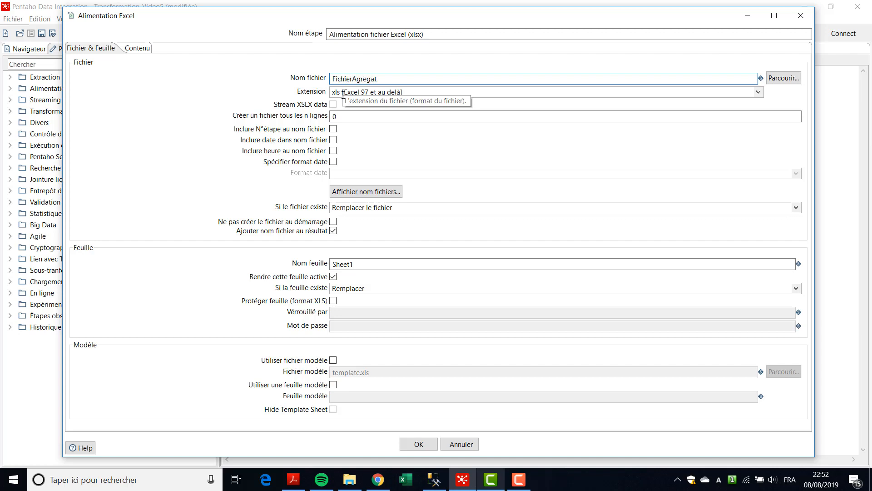
click(429, 92)
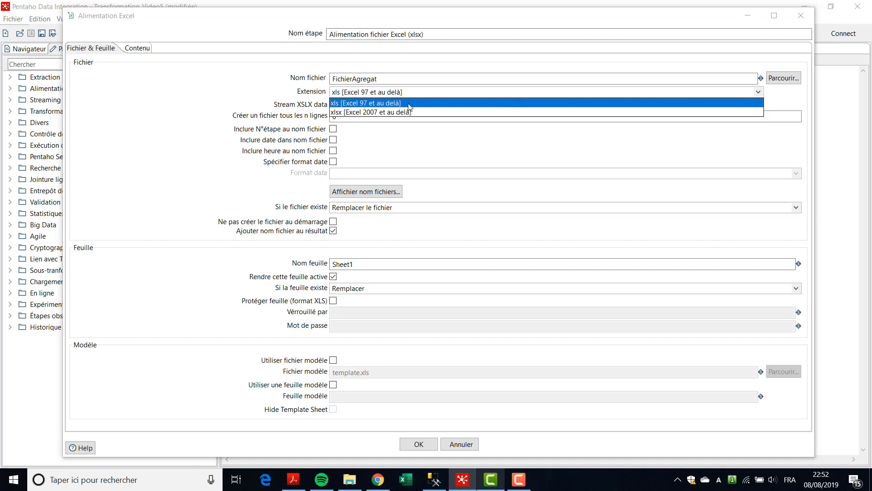
click(343, 113)
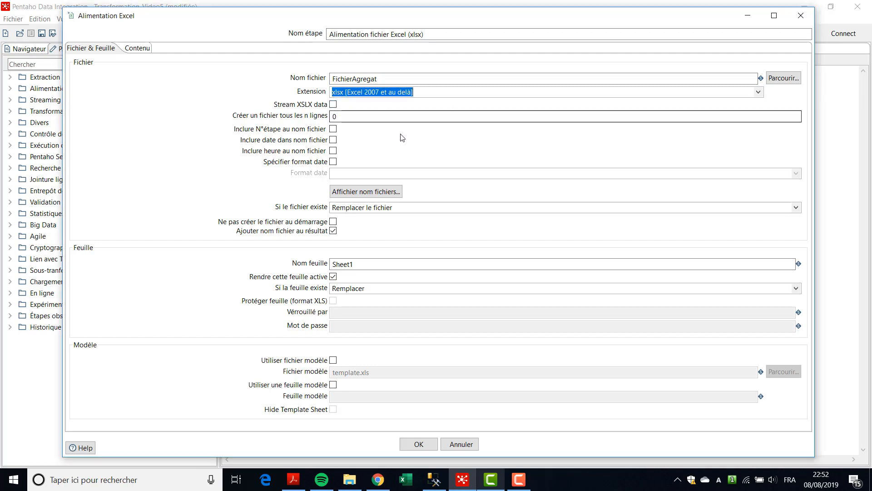
Set the output path to FichierAgregat.xls in the PDI13_Autres folder and choose Remplacer for an already existing sheet
click(453, 207)
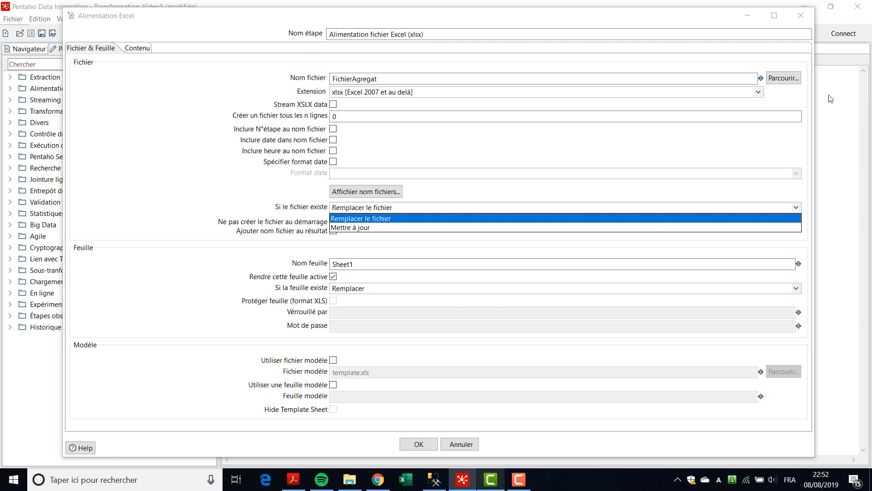
click(784, 78)
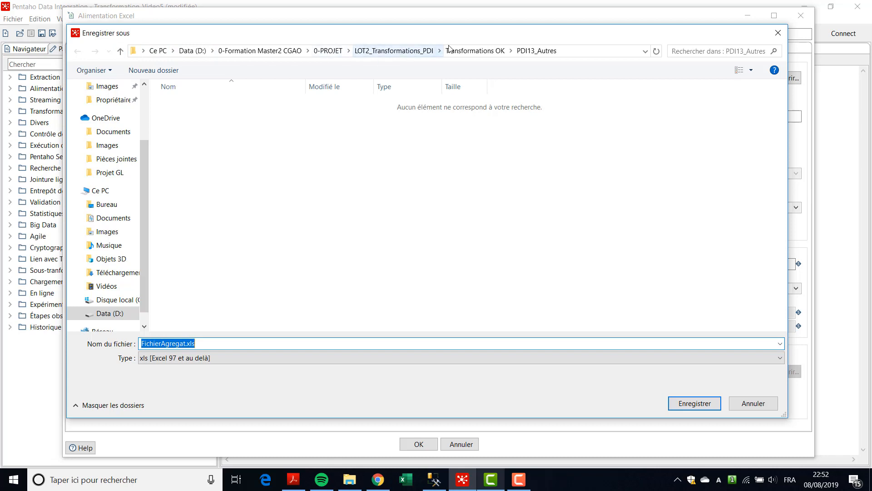
click(572, 55)
click(694, 403)
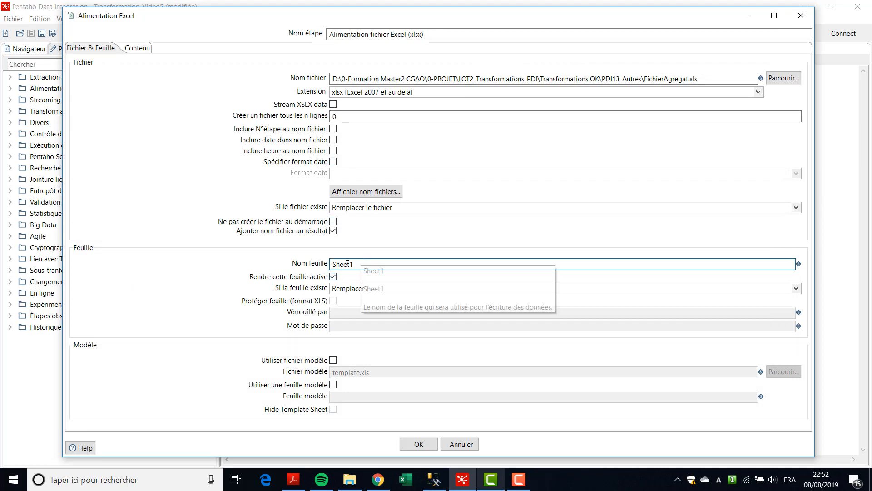
click(373, 288)
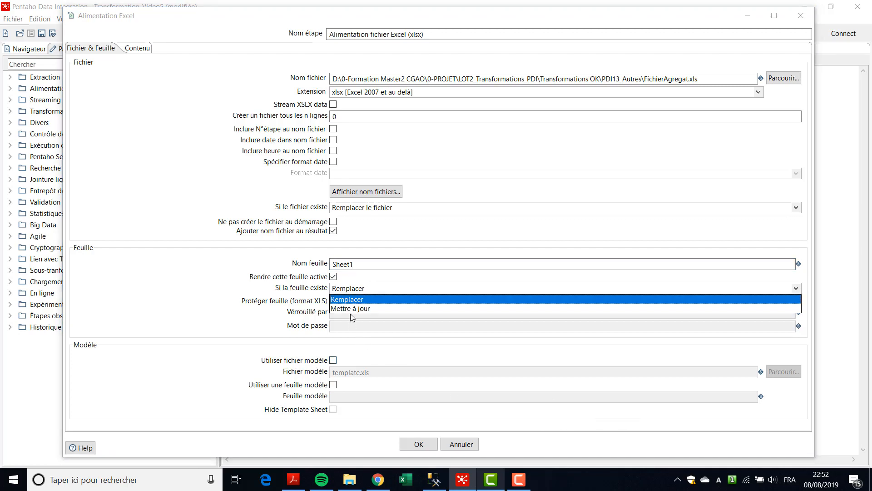
click(342, 300)
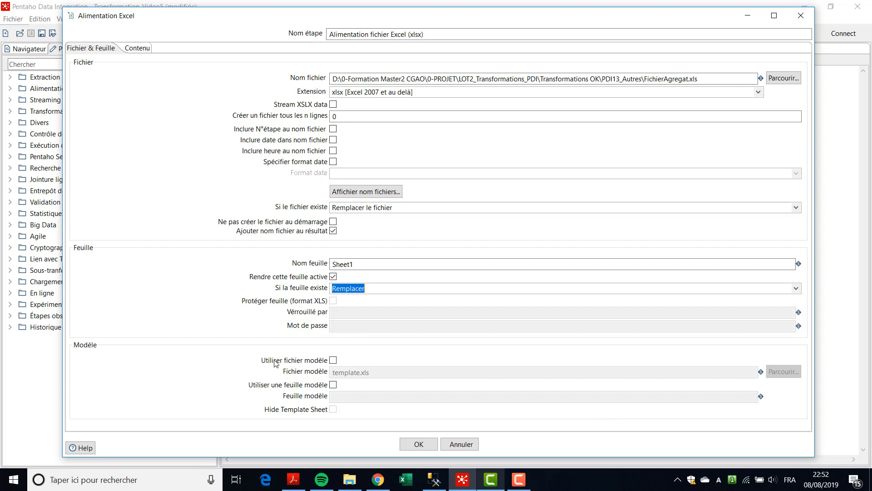
Retrieve the incoming fields into the Excel output's content definition and accept the step's settings
click(132, 48)
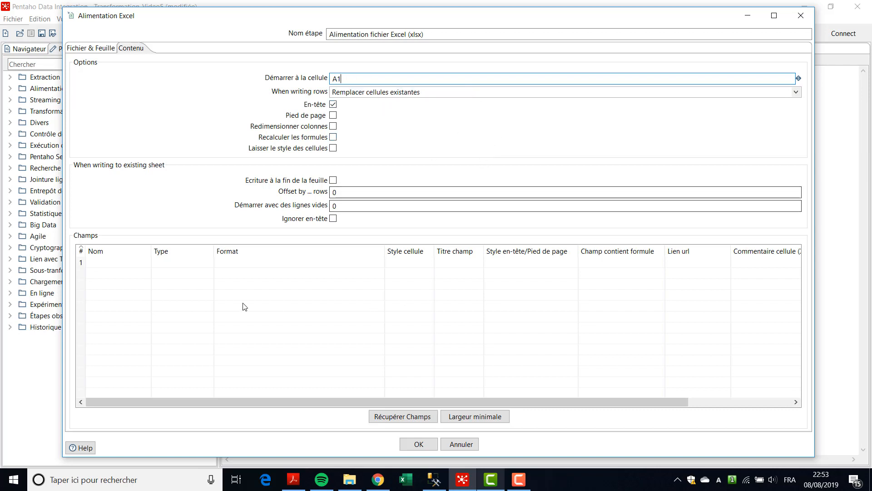
click(404, 417)
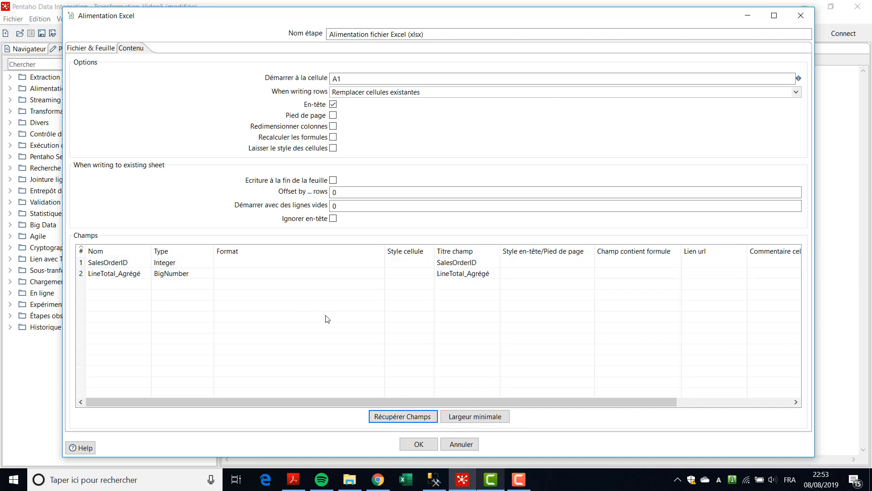
click(419, 444)
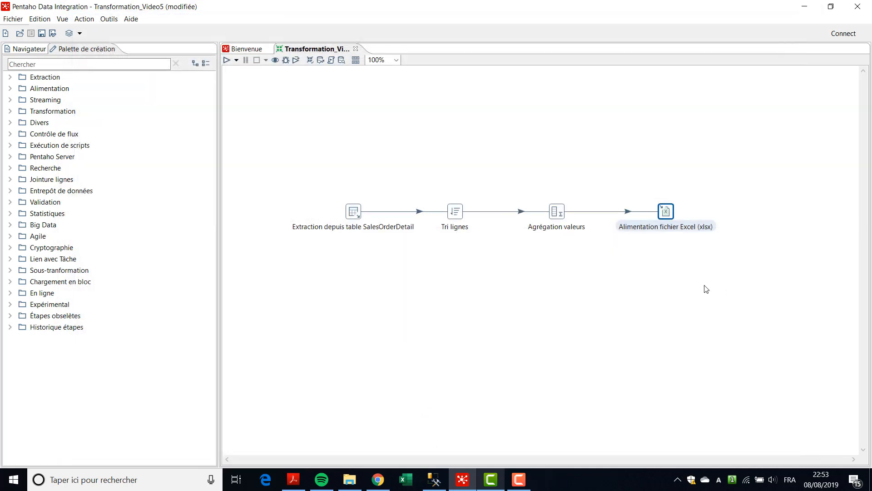
Save the transformation and run it with the Pentaho local run configuration
click(42, 33)
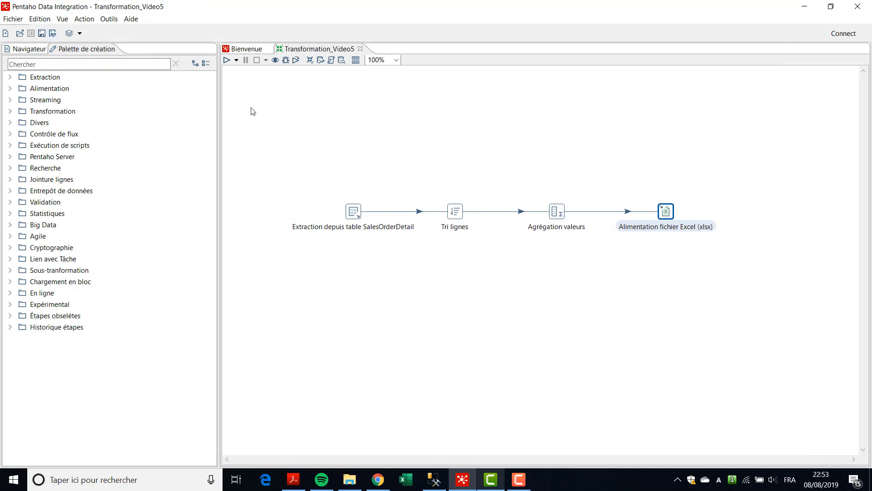
click(227, 60)
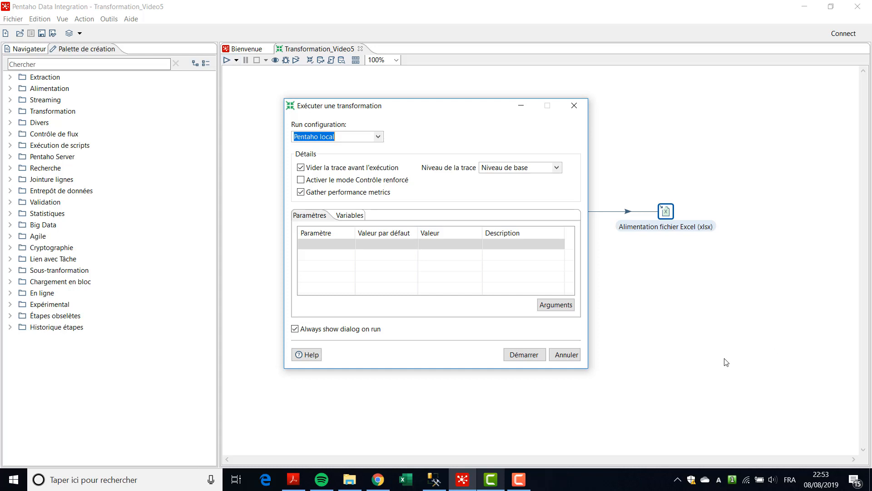
click(519, 355)
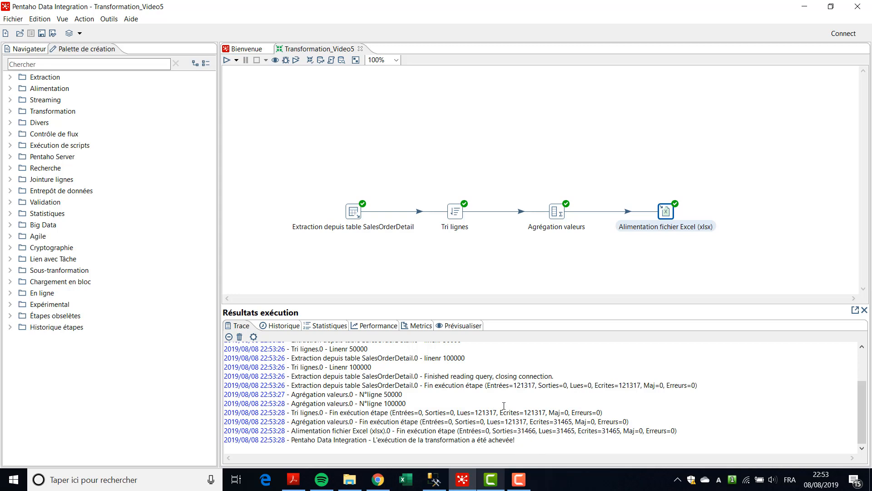
Open the generated FichierAgregat.xls.xlsx from the PDI13_Autres folder in Excel and widen the SalesOrderID and LineTotal_Agrégé columns to show their full contents
click(350, 480)
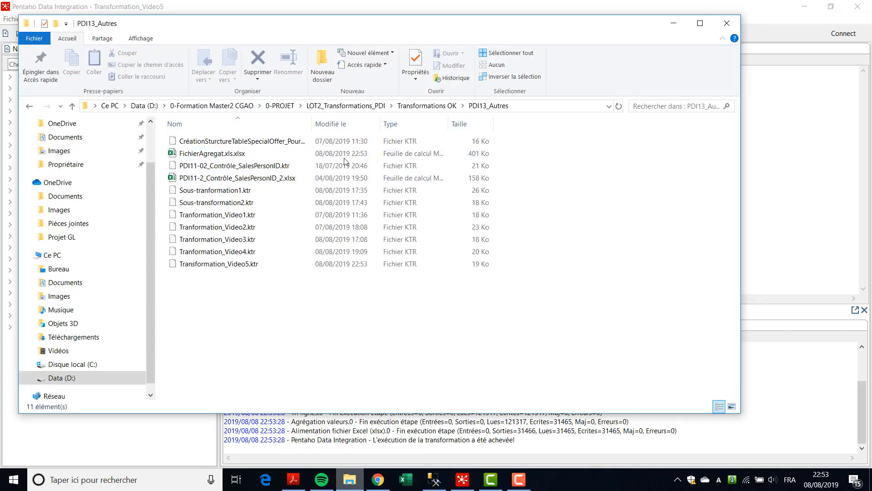
click(222, 154)
double_click(223, 155)
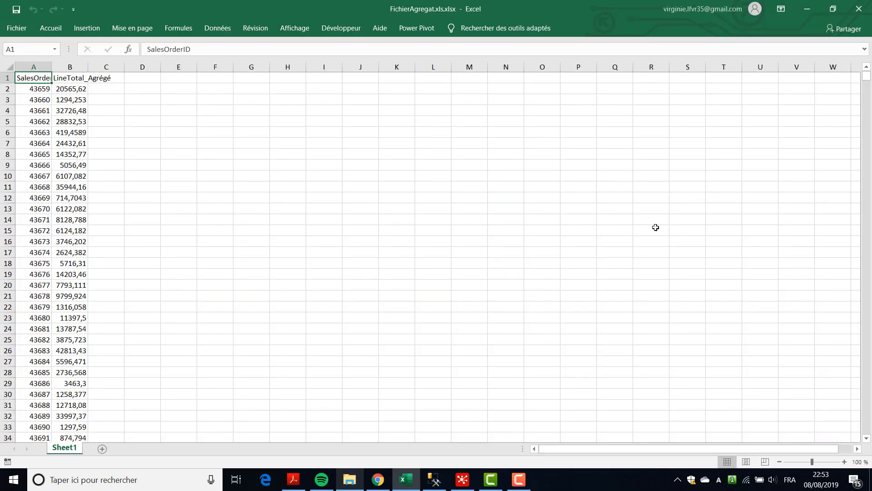
double_click(52, 71)
drag(99, 70, 131, 71)
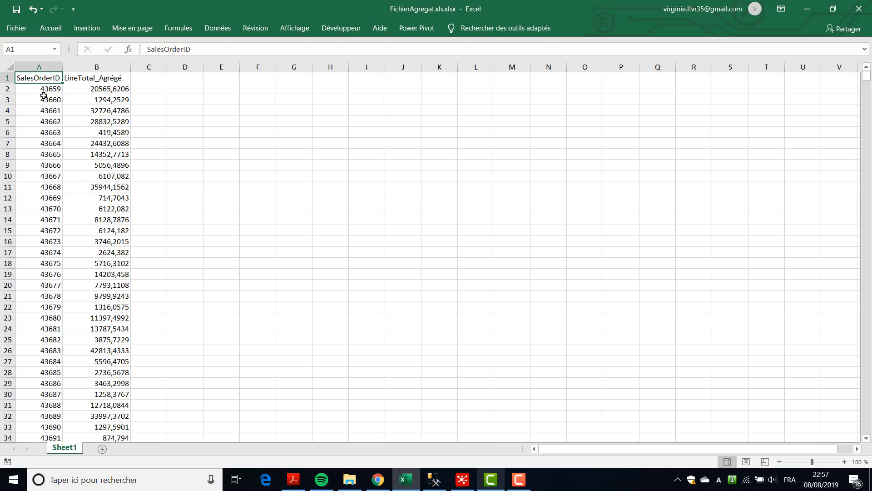
Compare the first order's LineTotal_Agrégé in the workbook with that order's SalesOrderDetail lines in SQL Server Management Studio, widening the SalesOrderID result column
click(102, 89)
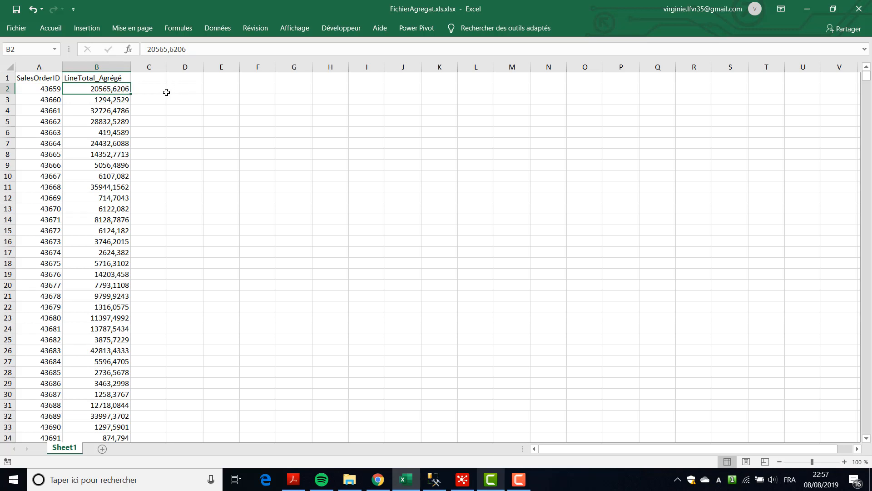
click(56, 87)
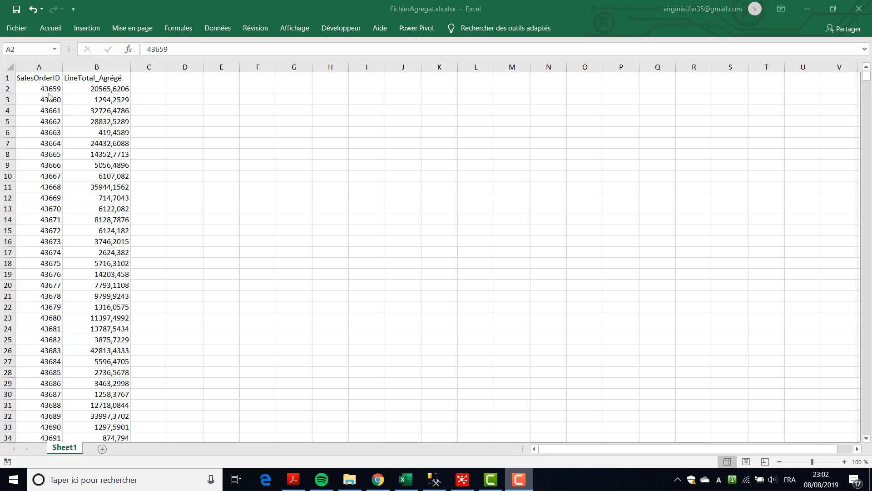
click(434, 480)
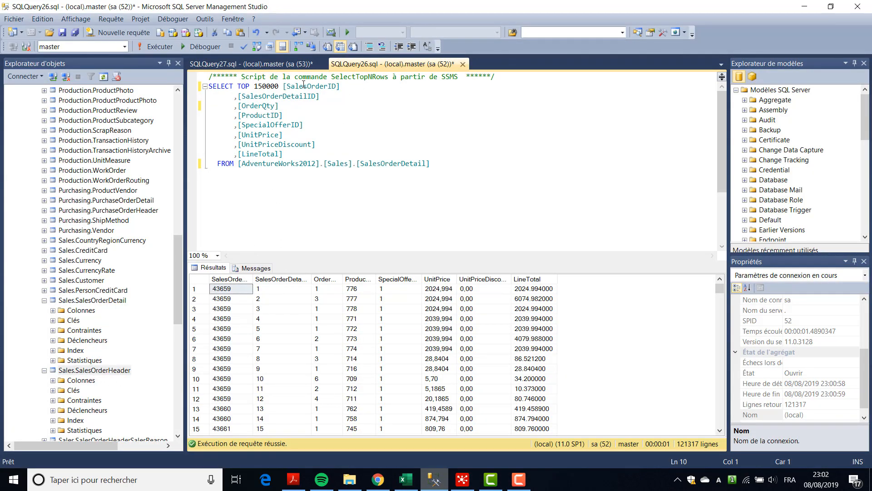
click(408, 264)
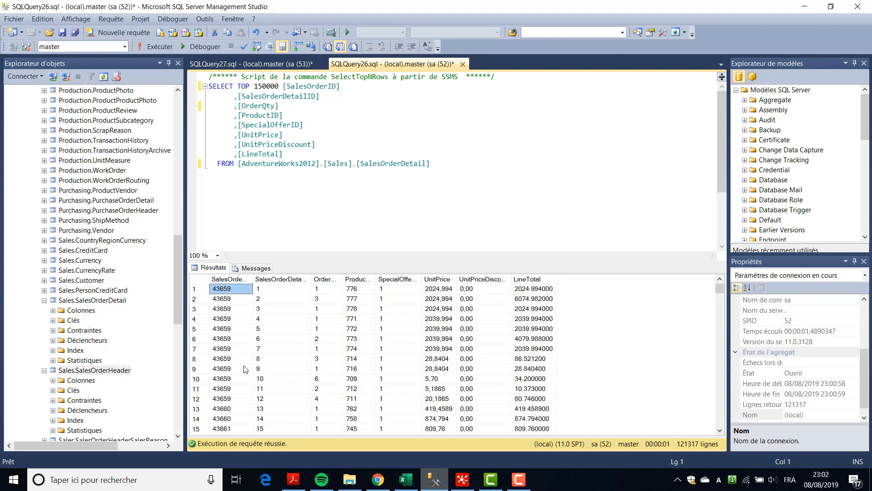
click(233, 400)
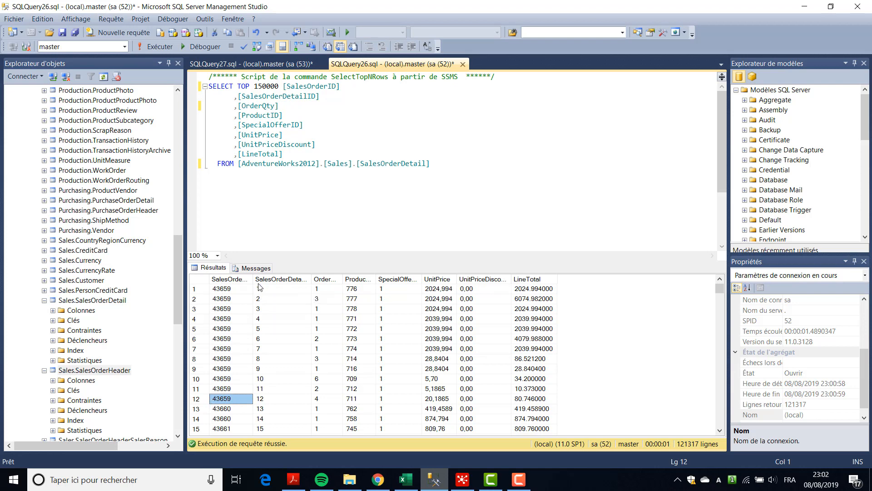
drag(253, 279, 266, 279)
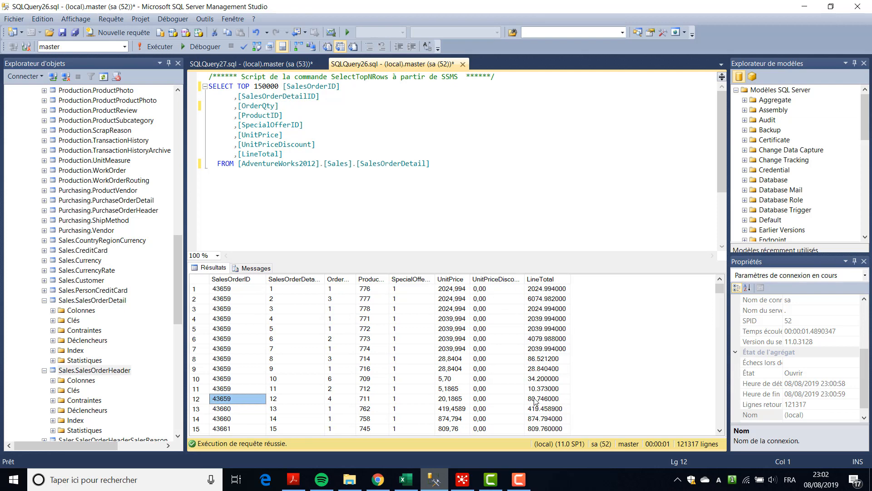
click(409, 480)
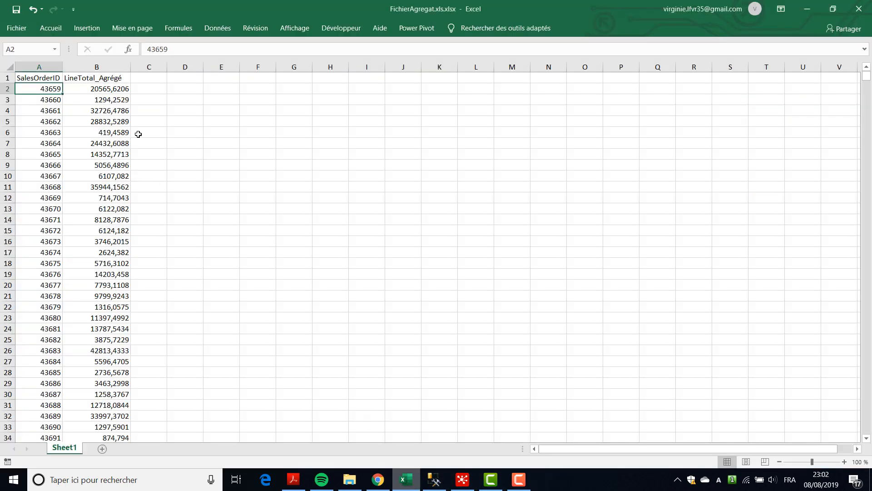
click(114, 91)
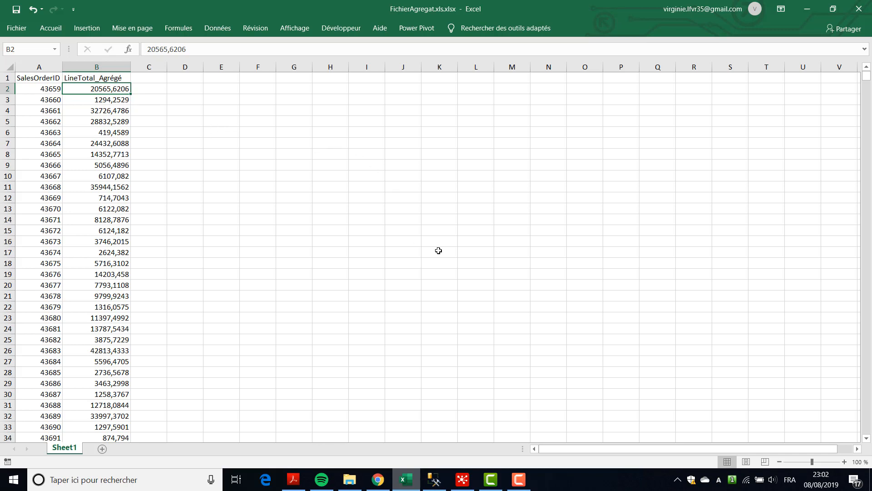
click(405, 483)
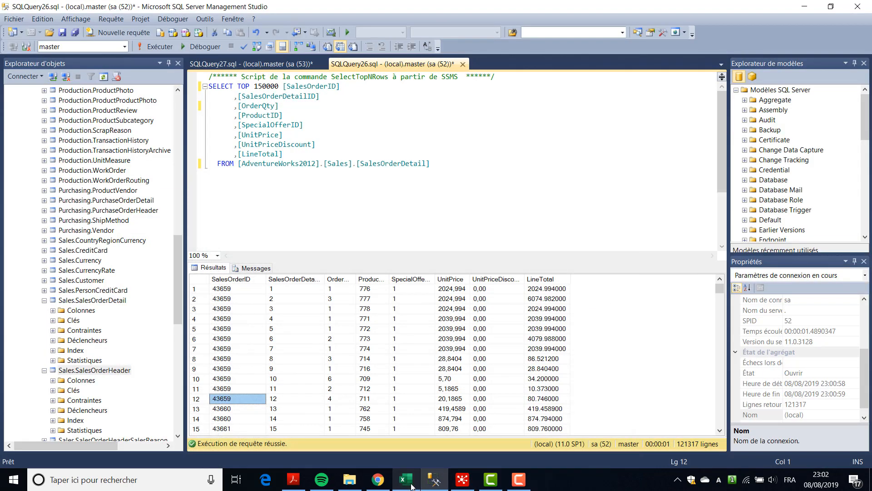
Check the first order's SubTotal in the SalesOrderHeader query results against the workbook's aggregated total and review the Pentaho execution log
click(248, 64)
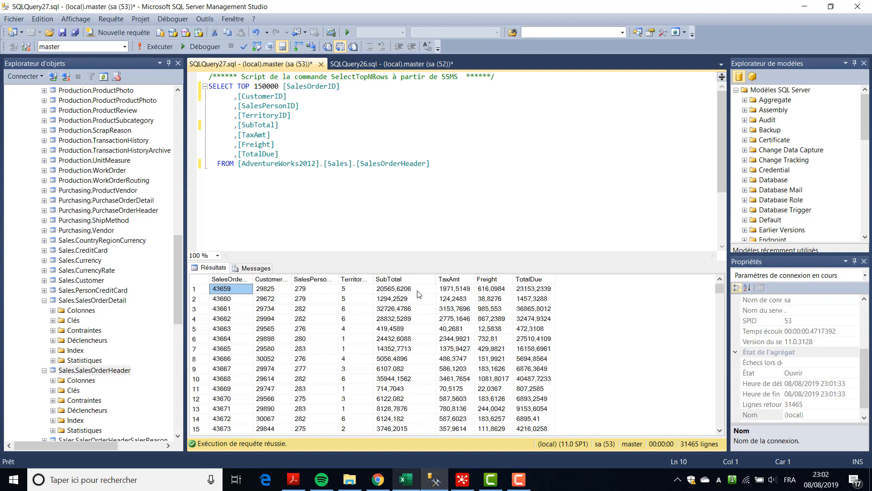
click(419, 291)
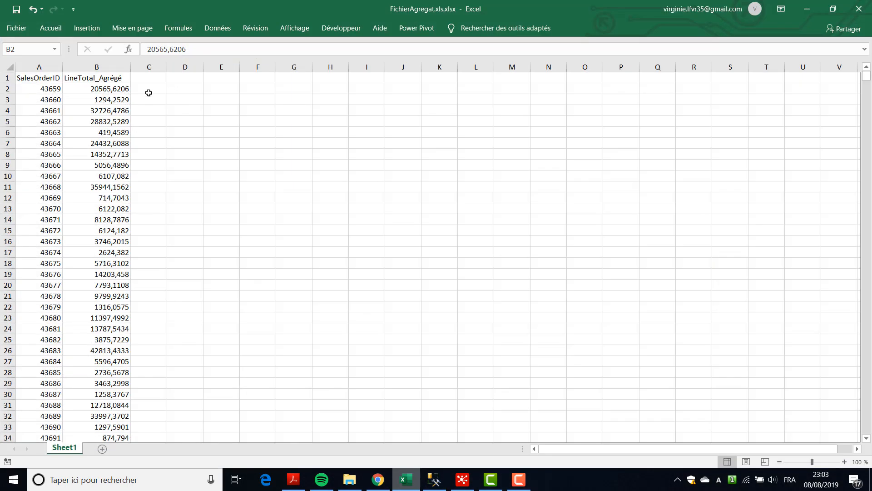
click(406, 479)
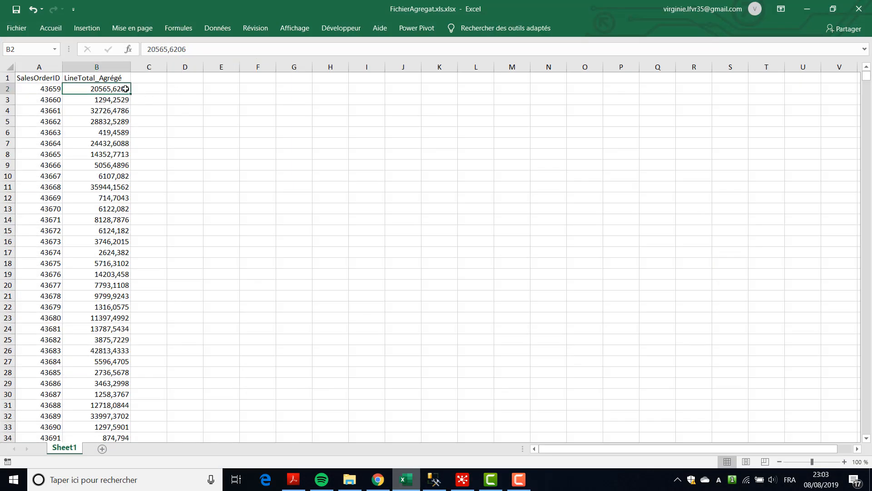
click(411, 482)
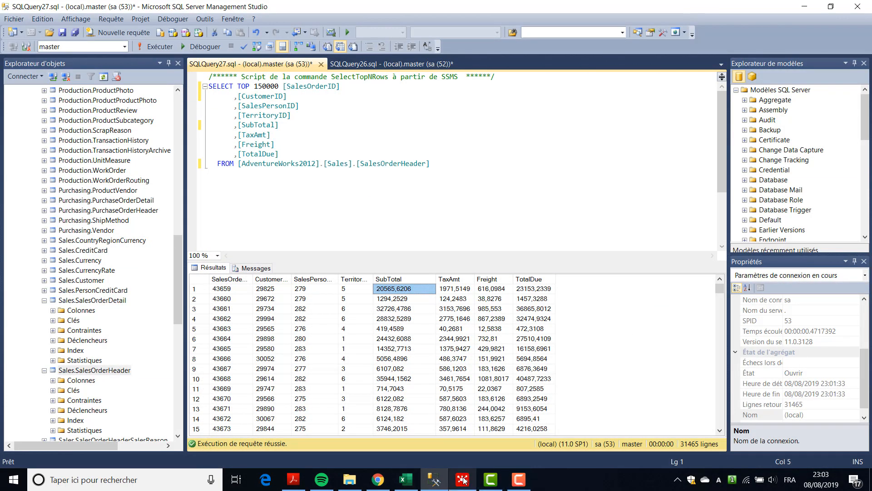
click(463, 479)
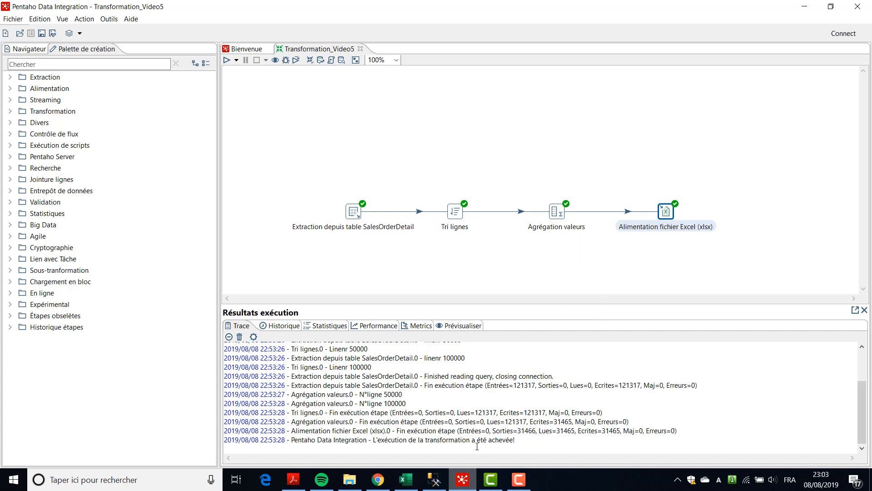
click(435, 479)
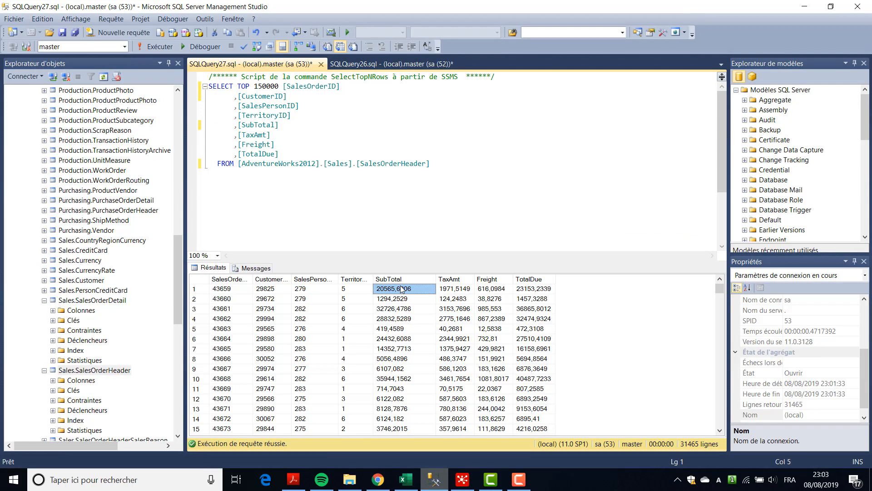